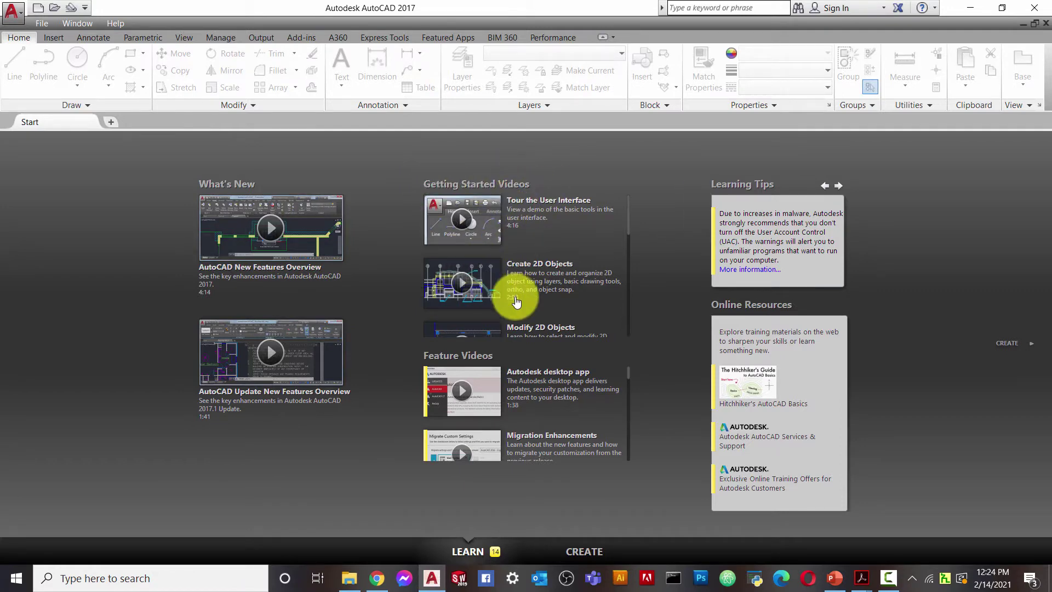
Browse the Getting Started and Feature Videos lists, briefly playing the Tour the User Interface video and closing it
scroll(515, 244, "down", 5)
scroll(520, 269, "up", 5)
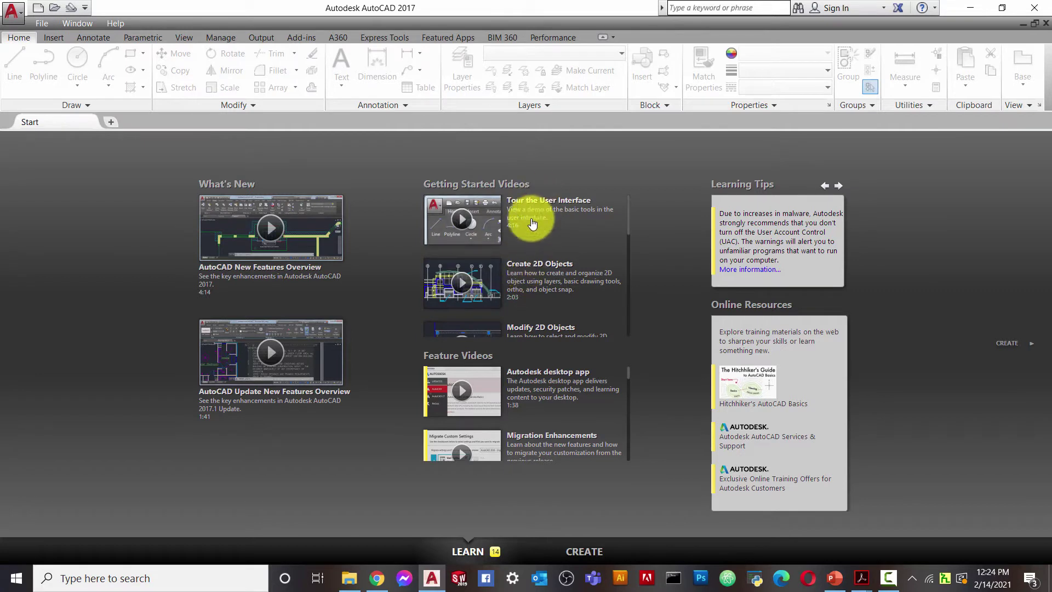
scroll(526, 269, "down", 3)
scroll(529, 274, "up", 3)
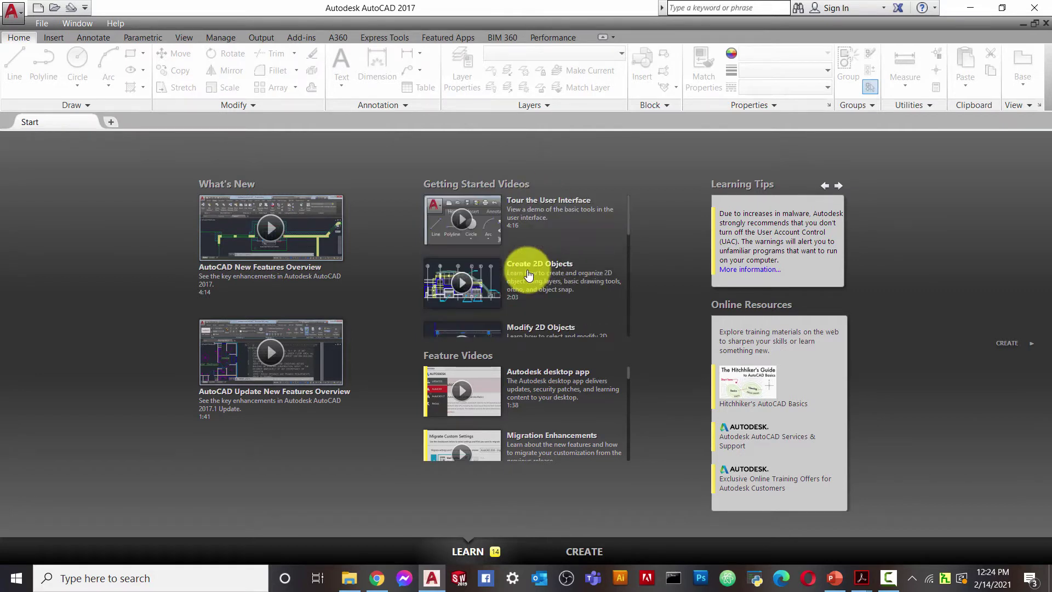
left_click(528, 215)
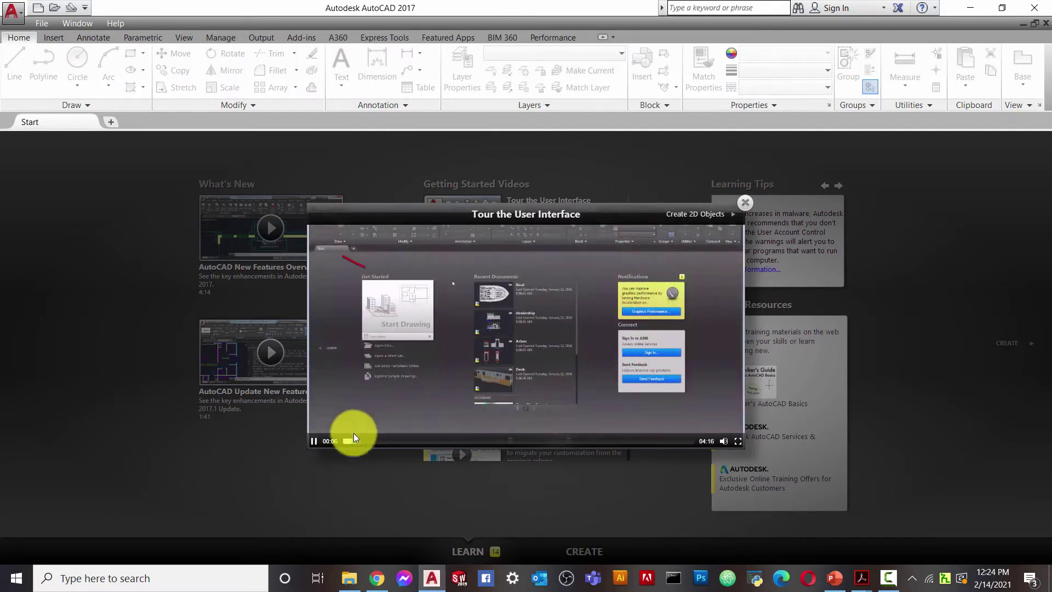
left_click(314, 441)
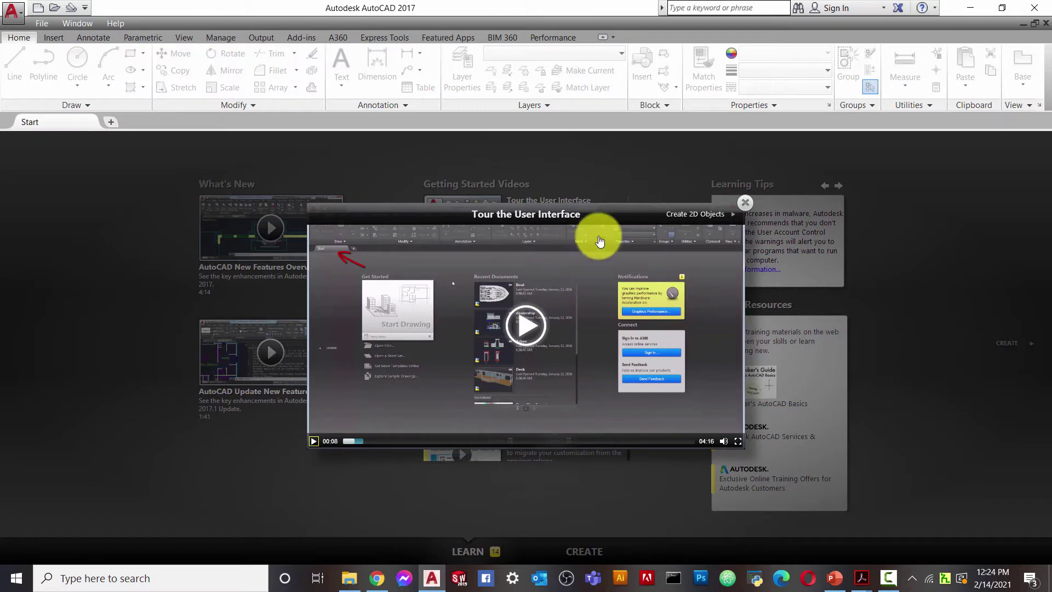
left_click(745, 202)
scroll(527, 398, "down", 4)
scroll(509, 383, "up", 6)
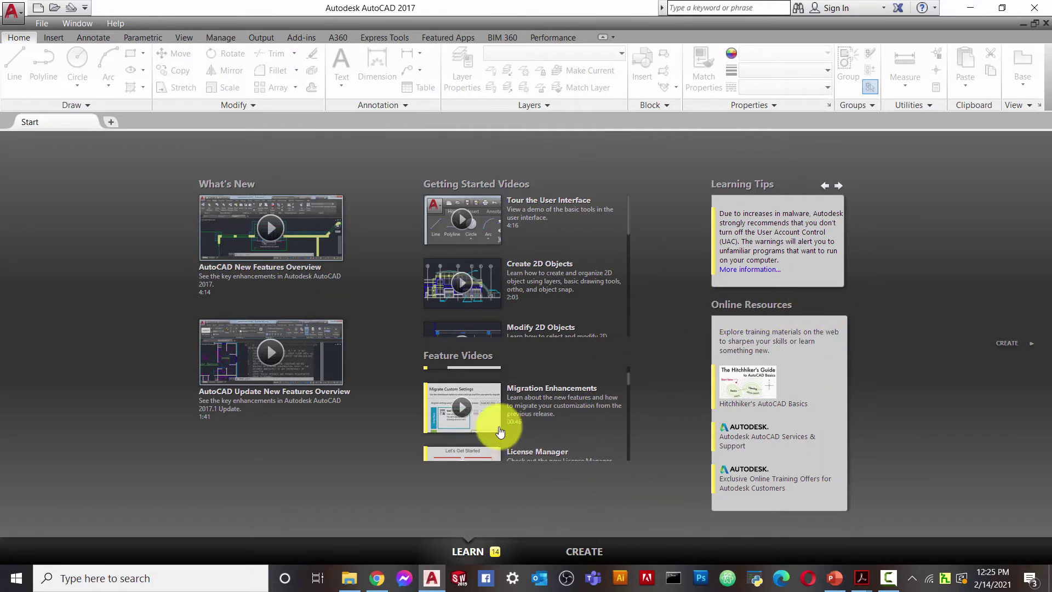
scroll(488, 422, "down", 2)
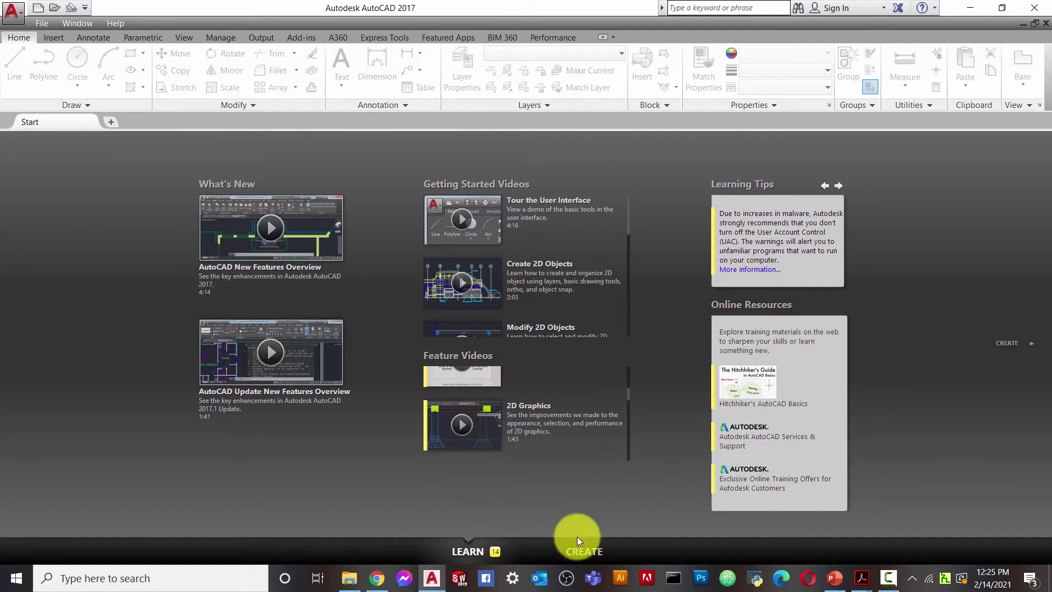
Go to the Create page of the start screen and start a new drawing
left_click(586, 553)
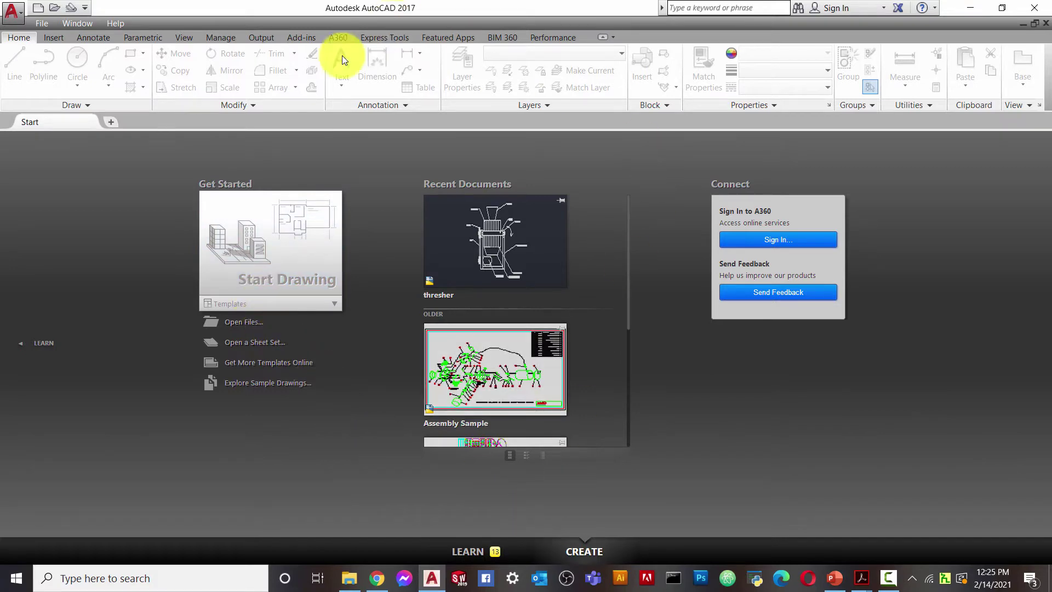
scroll(488, 293, "down", 2)
scroll(501, 310, "up", 2)
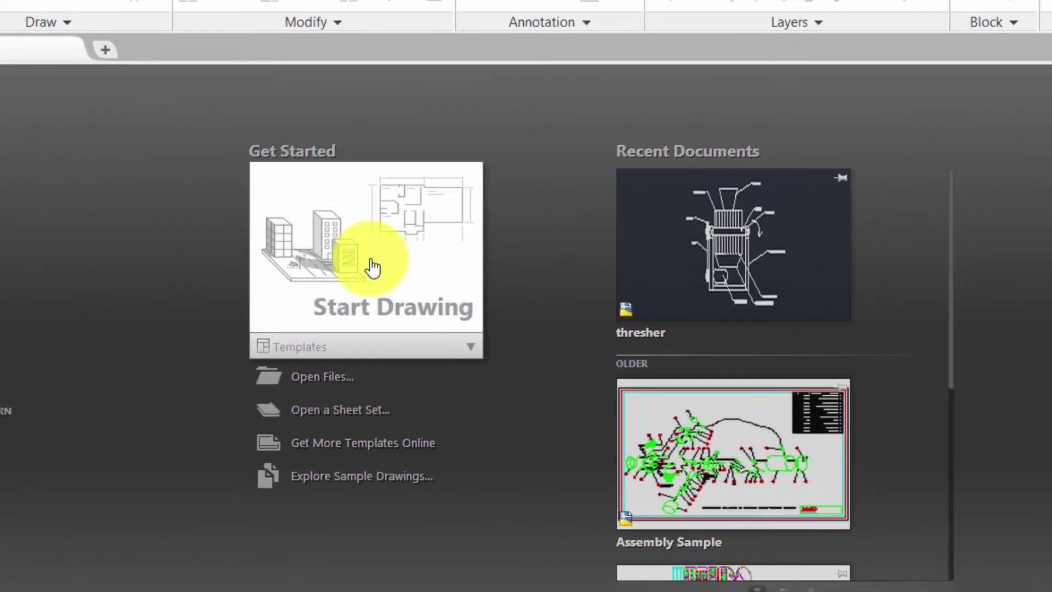
left_click(373, 267)
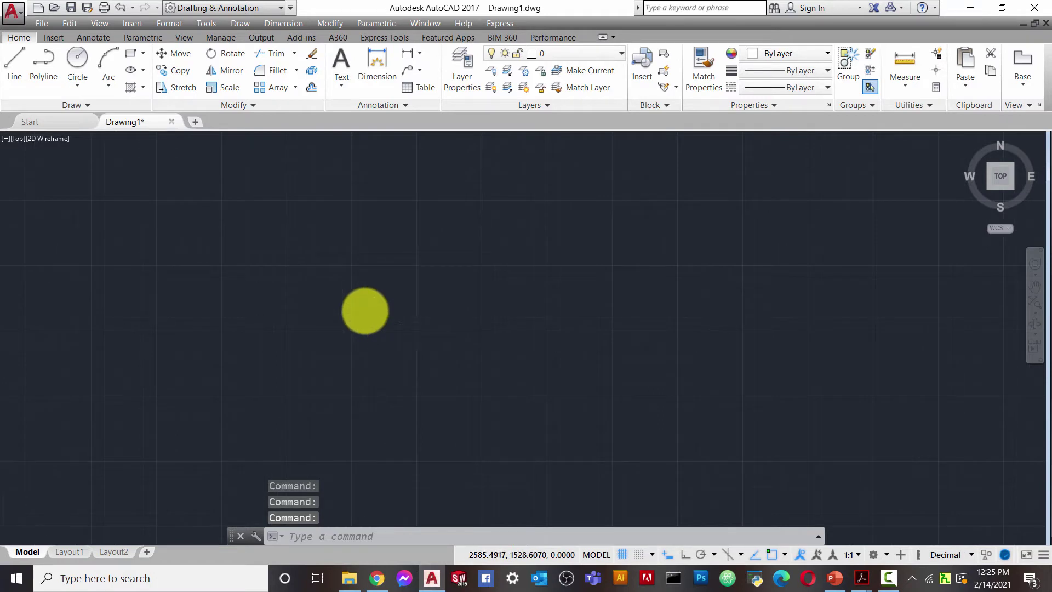
Examine the drawing area around the origin, including the grid, the X and Y axes and the UCS icon
scroll(386, 322, "down", 3)
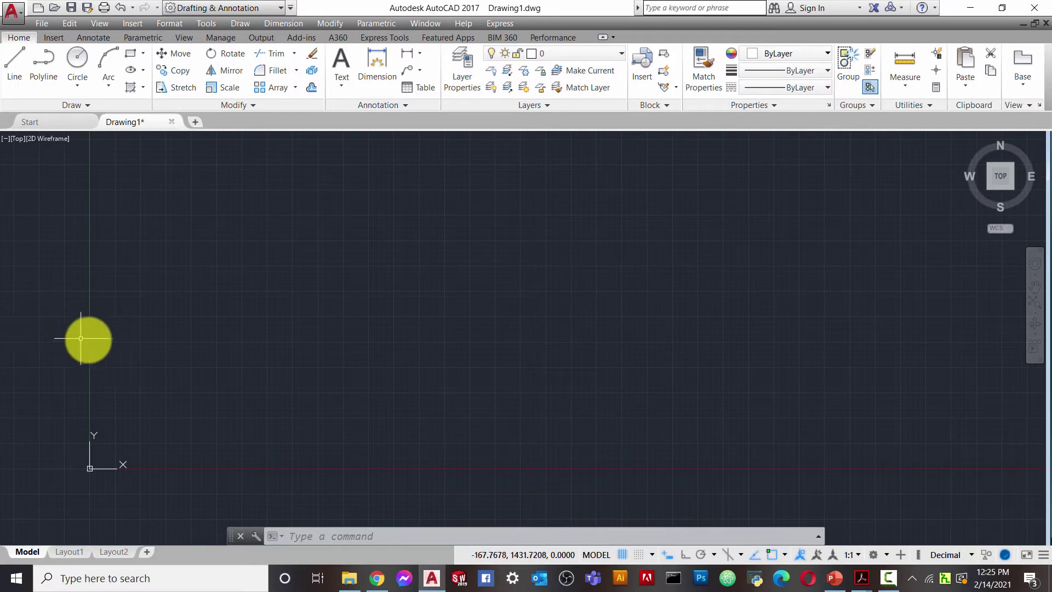
scroll(137, 333, "down", 4)
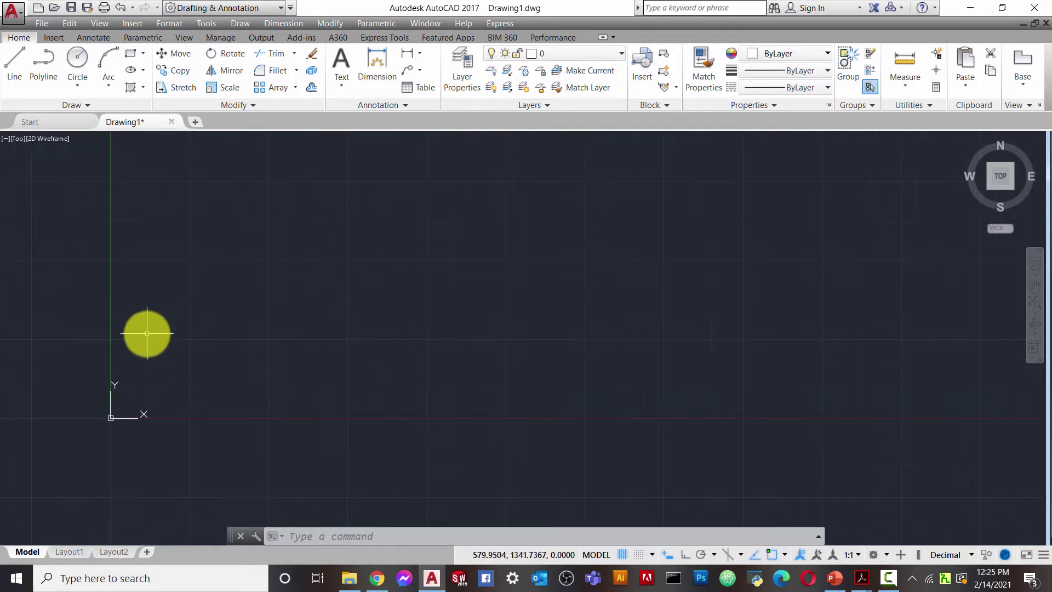
scroll(204, 319, "down", 2)
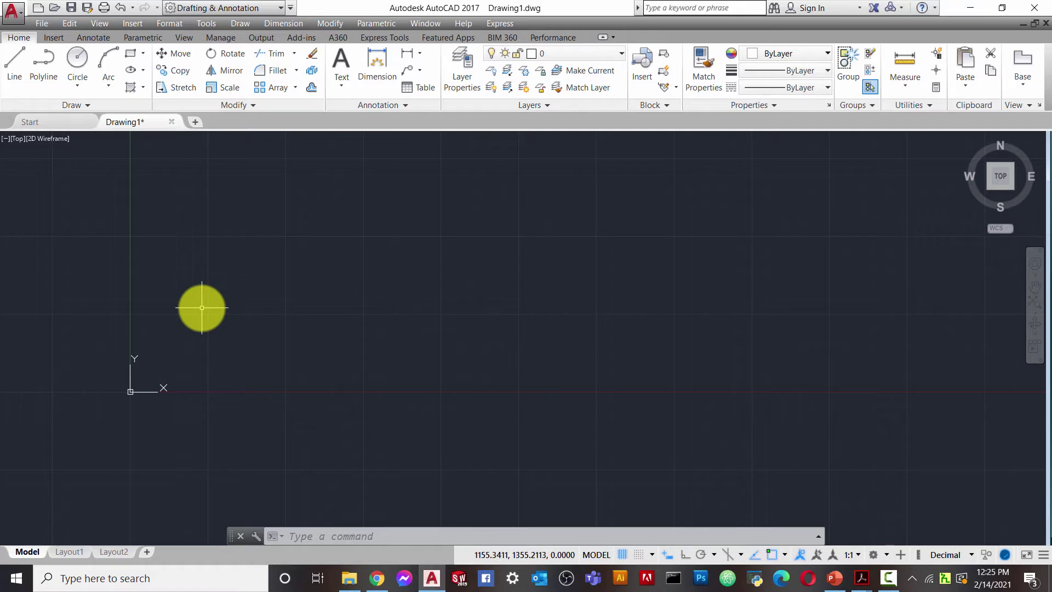
scroll(177, 314, "up", 4)
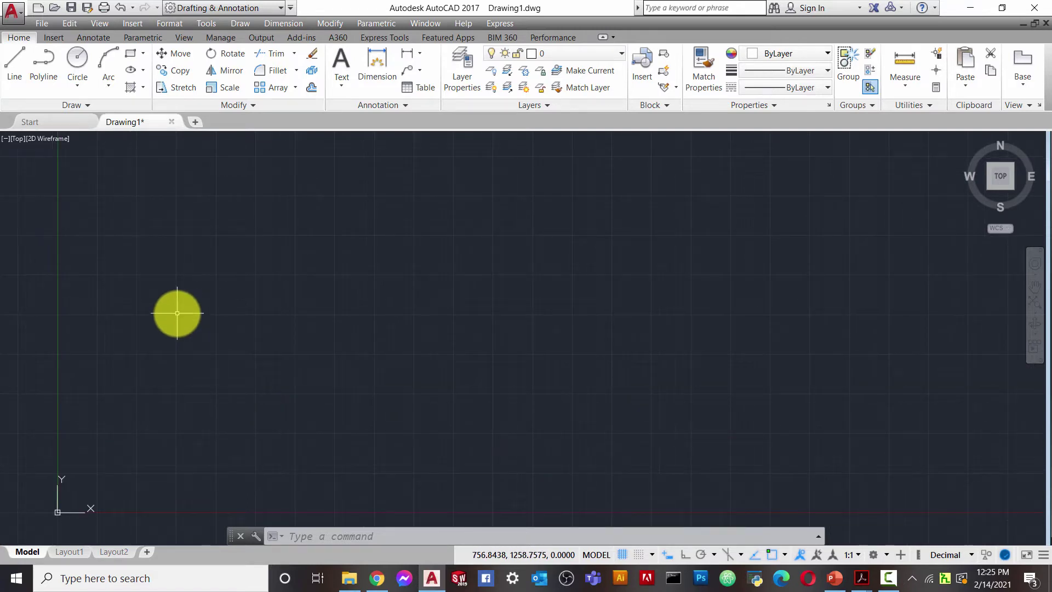
scroll(190, 237, "up", 3)
scroll(207, 289, "down", 5)
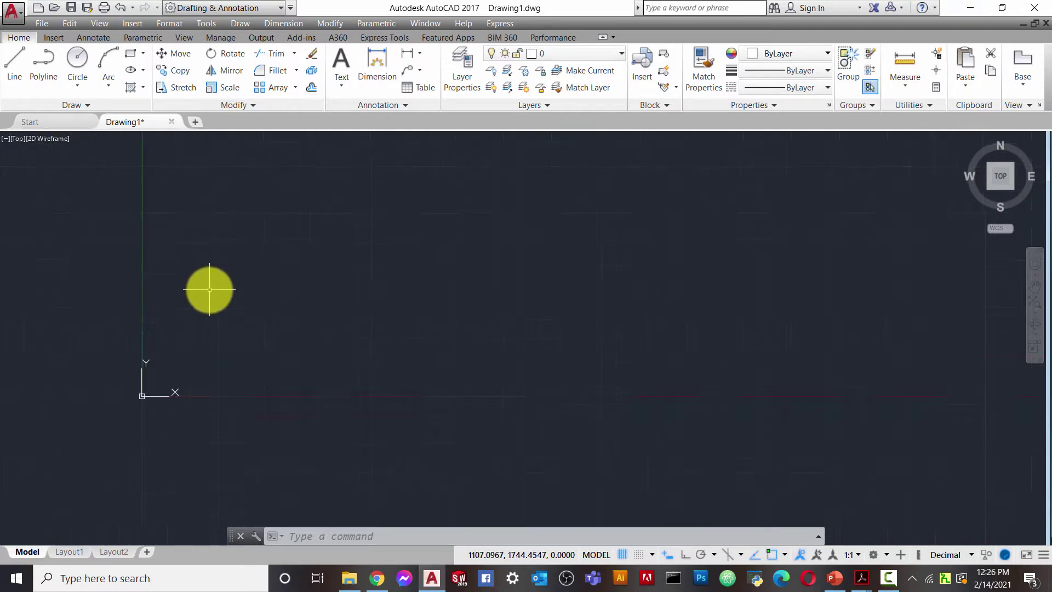
scroll(209, 289, "up", 2)
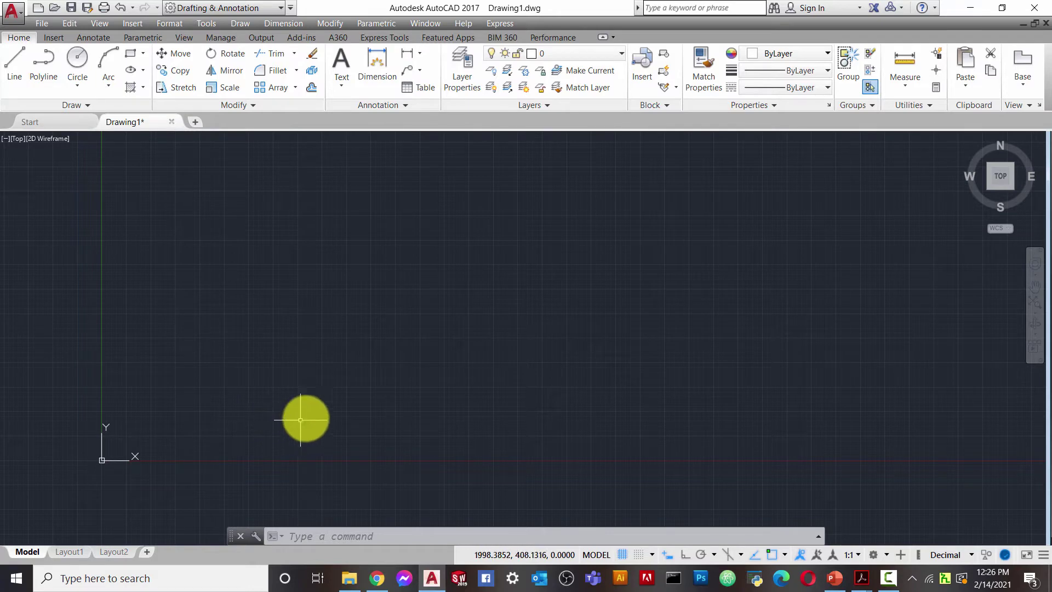
scroll(158, 363, "up", 2)
scroll(167, 369, "down", 2)
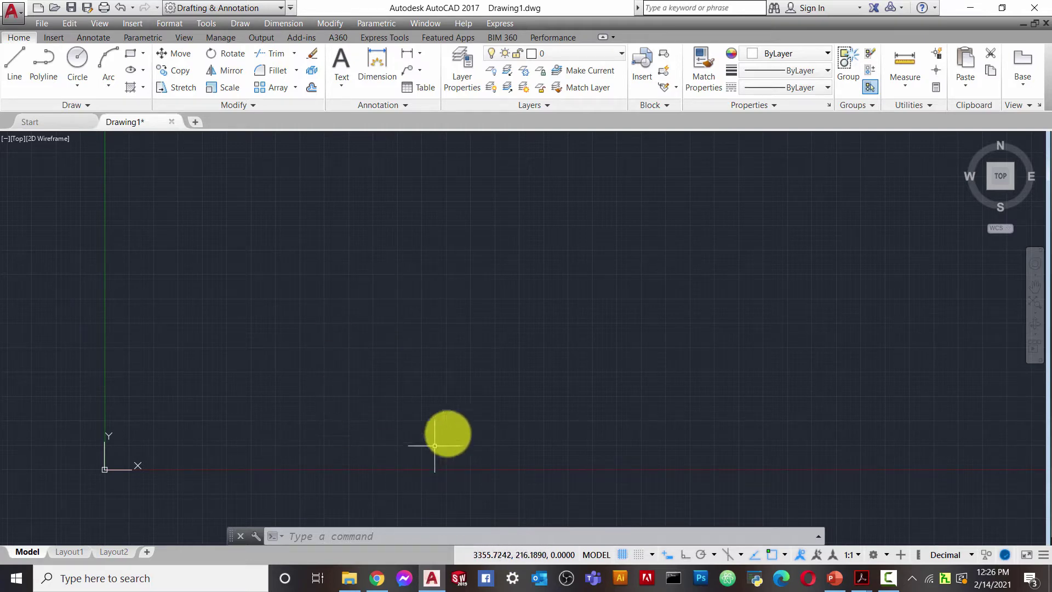
middle_click_drag(107, 365, 135, 369)
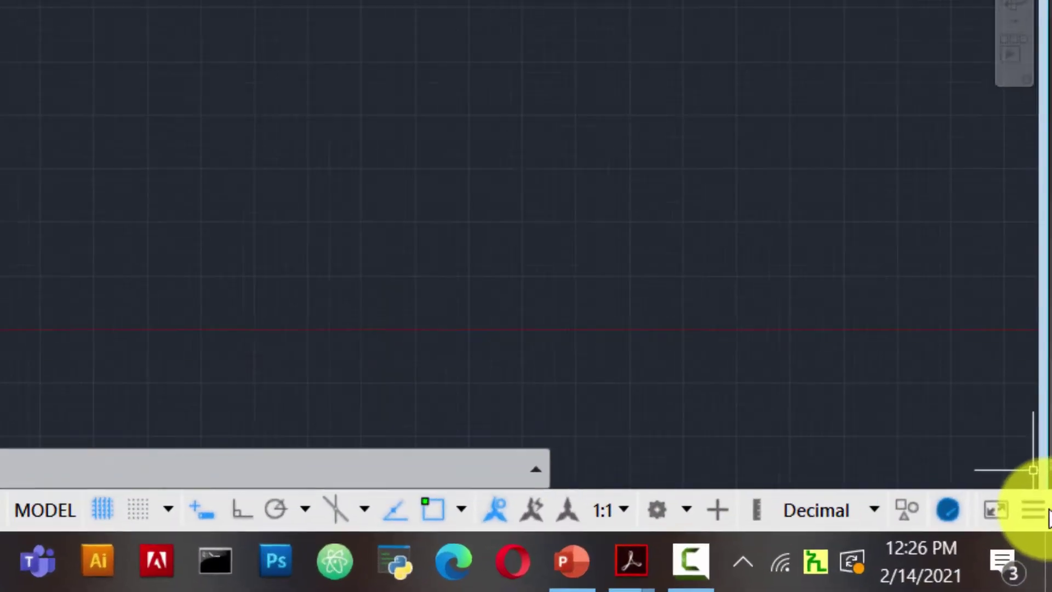
Turn the Coordinates display in the status bar off and back on
left_click(1022, 459)
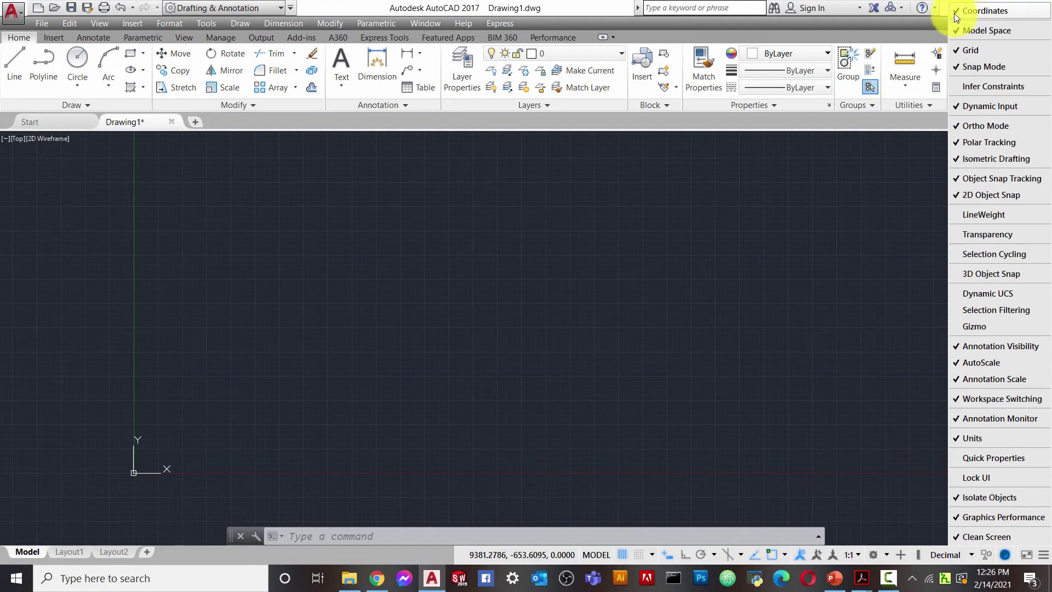
left_click(960, 13)
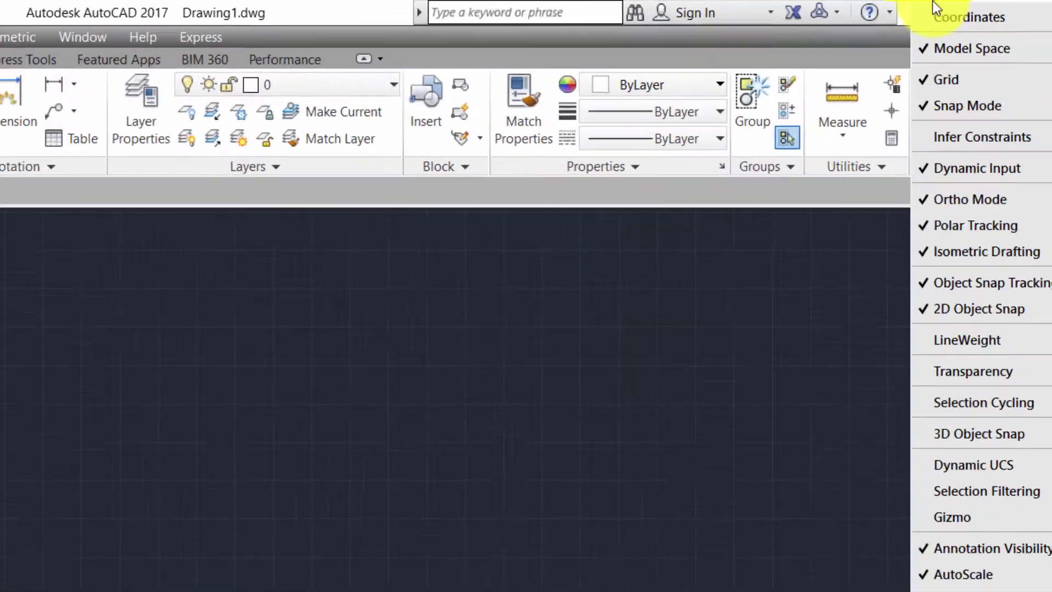
left_click(926, 17)
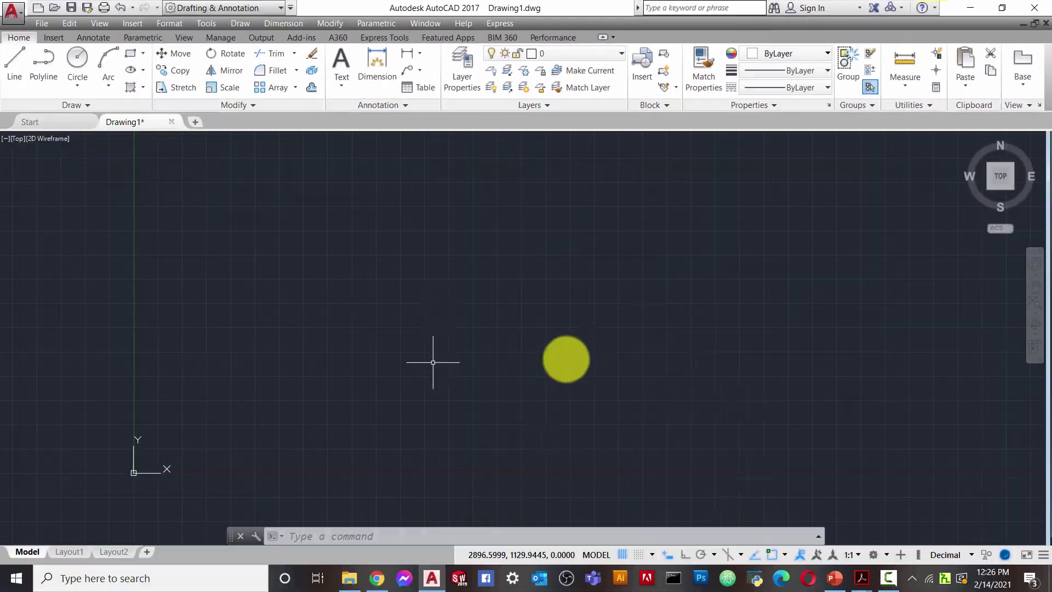
Check cursor coordinates around the origin, and switch to the PowerPoint slide show to review the coordinates slide
mouse_move(413, 481)
middle_mouse_down()
mouse_move(439, 432)
mouse_move(528, 523)
middle_mouse_up()
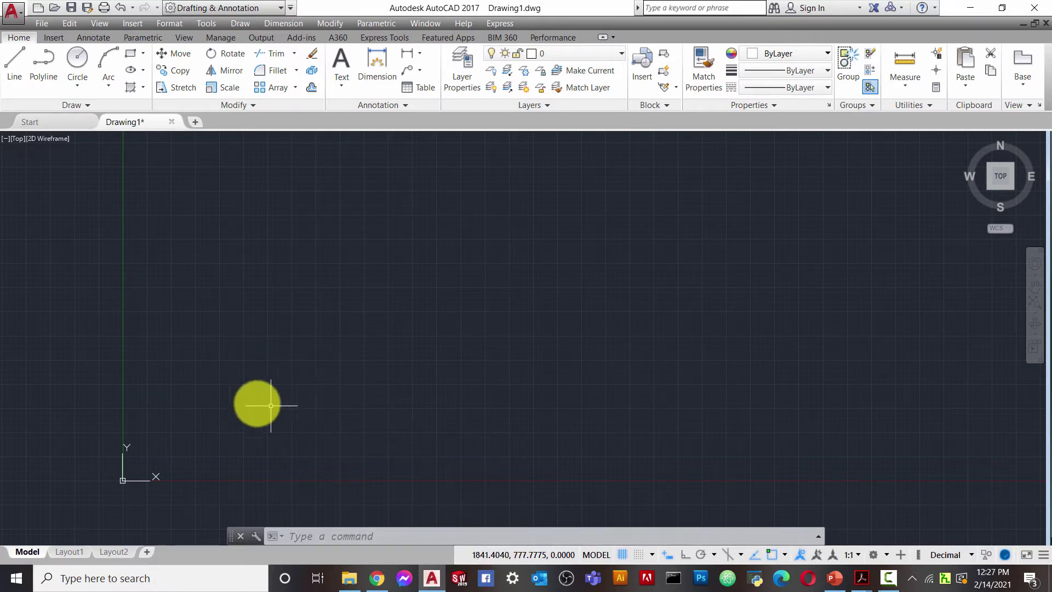
scroll(118, 411, "up", 2)
scroll(218, 435, "down", 2)
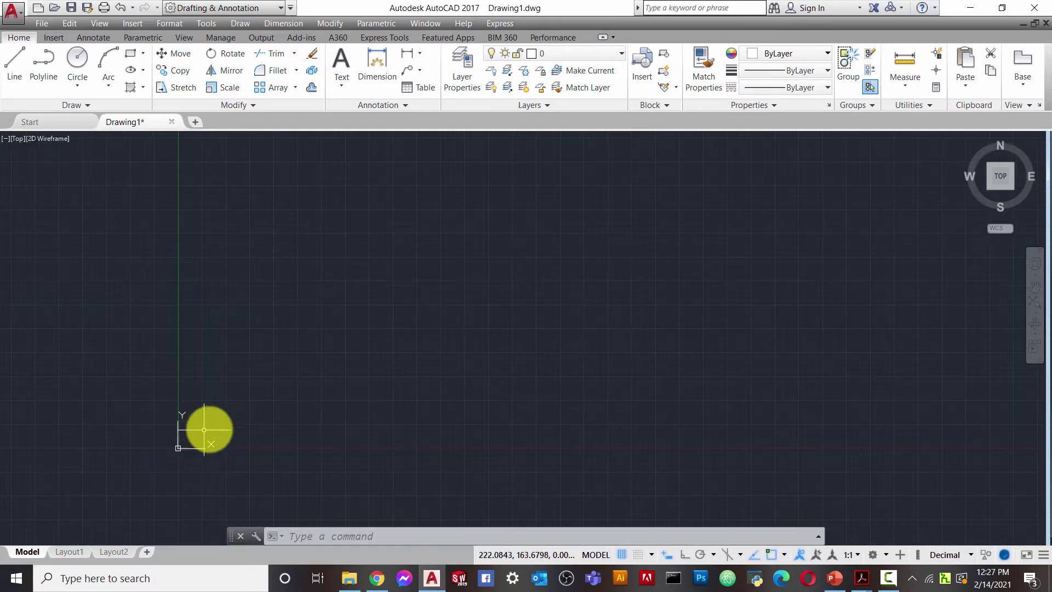
left_click(835, 579)
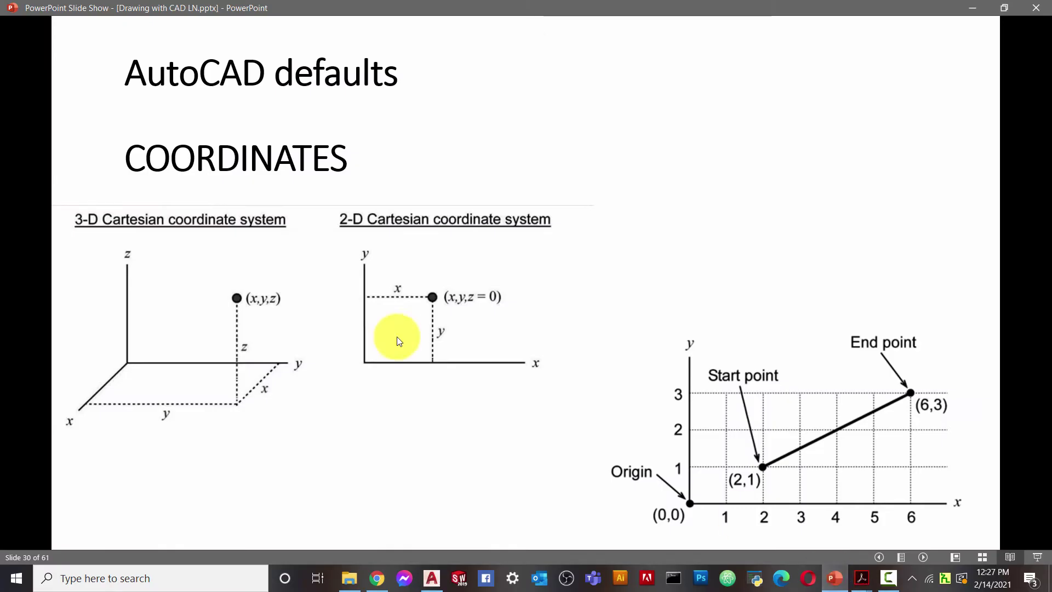
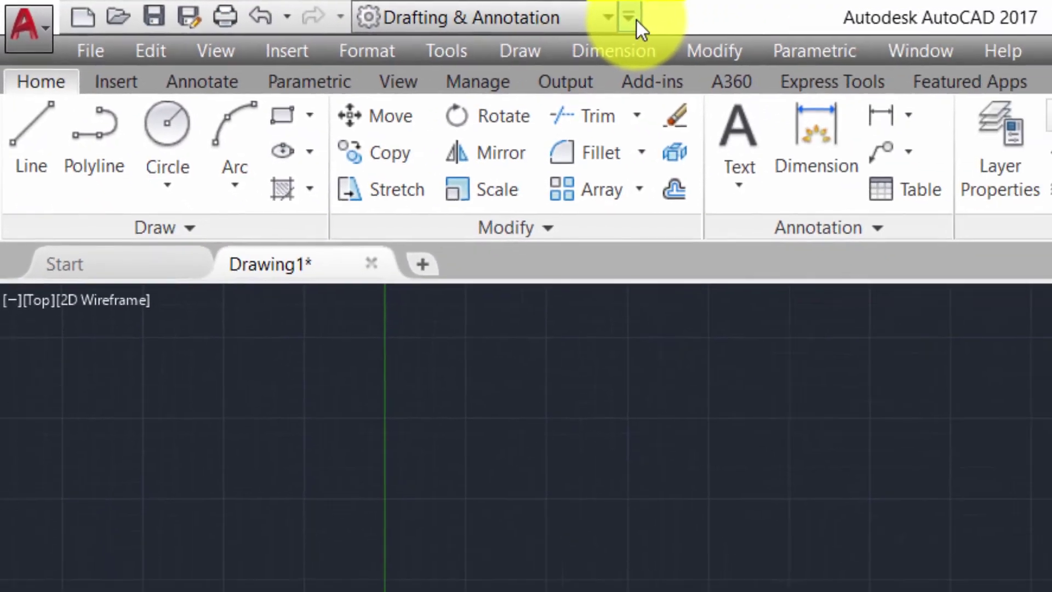
Hide the menu bar through the Quick Access Toolbar customization options and show it again
left_click(840, 23)
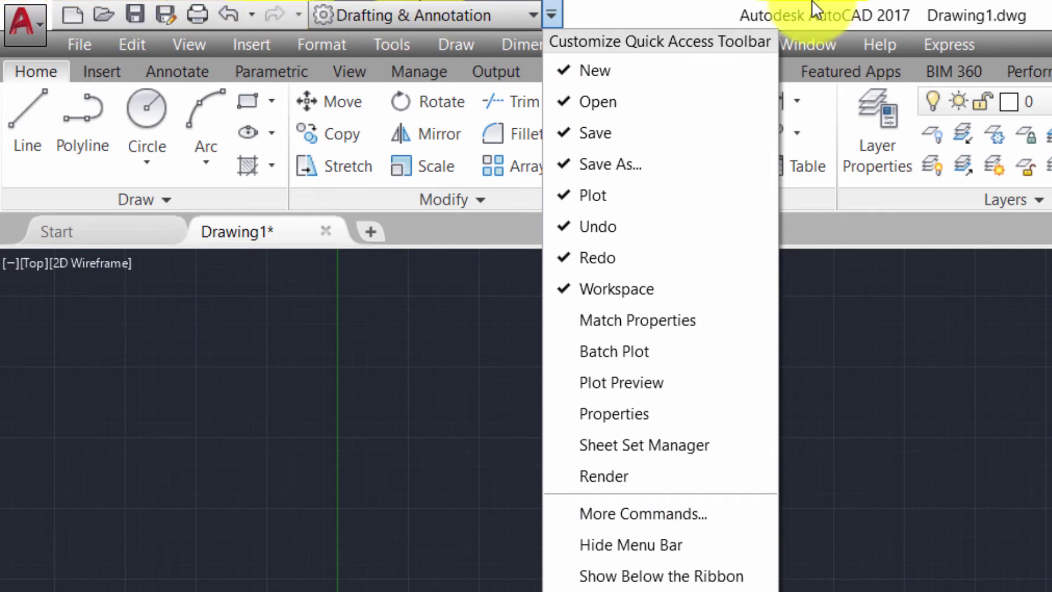
left_click(682, 8)
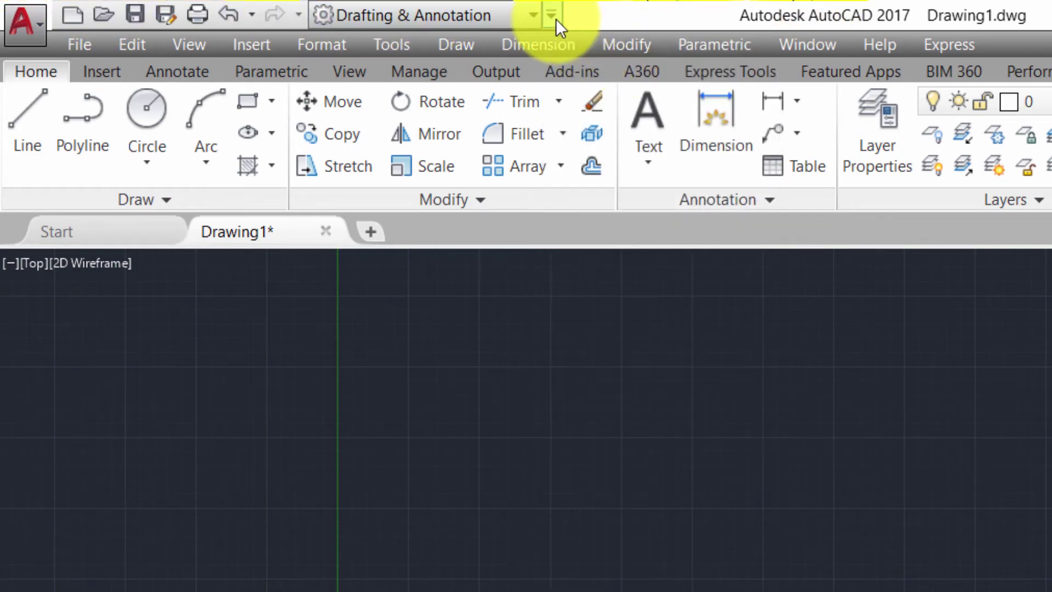
left_click(556, 18)
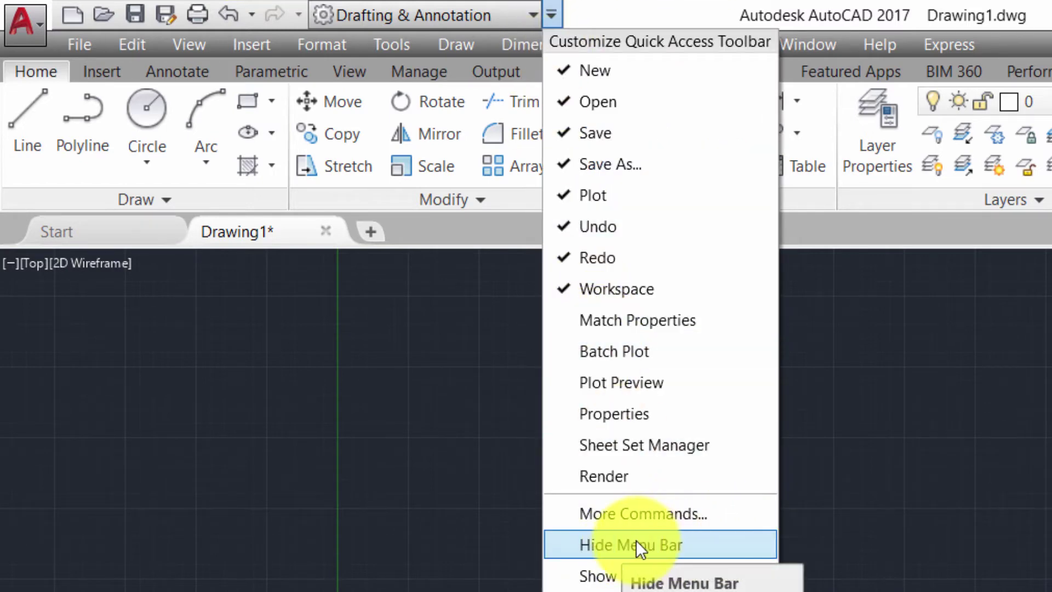
left_click(663, 544)
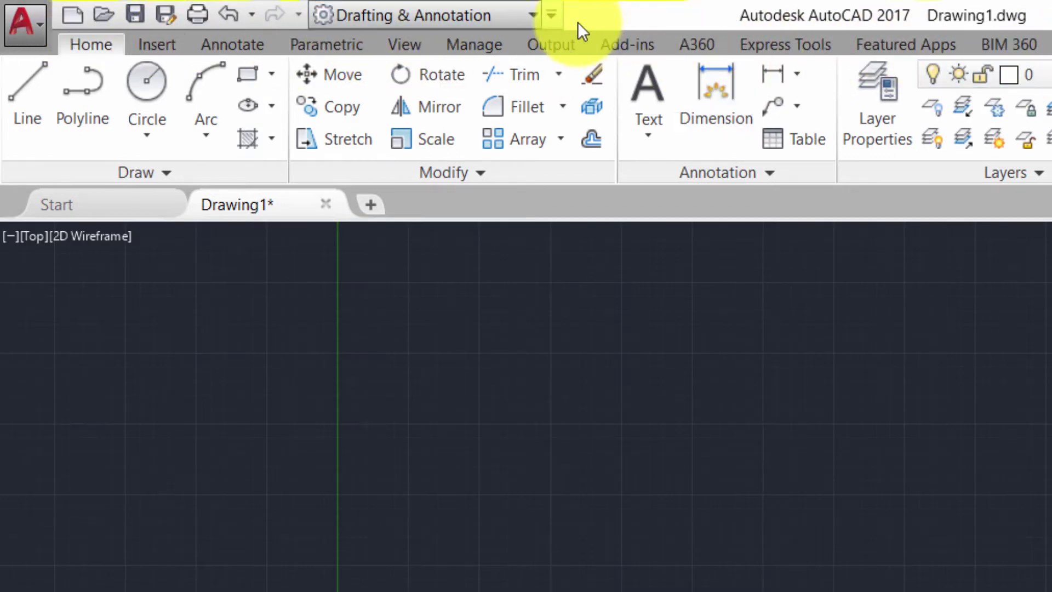
left_click(549, 17)
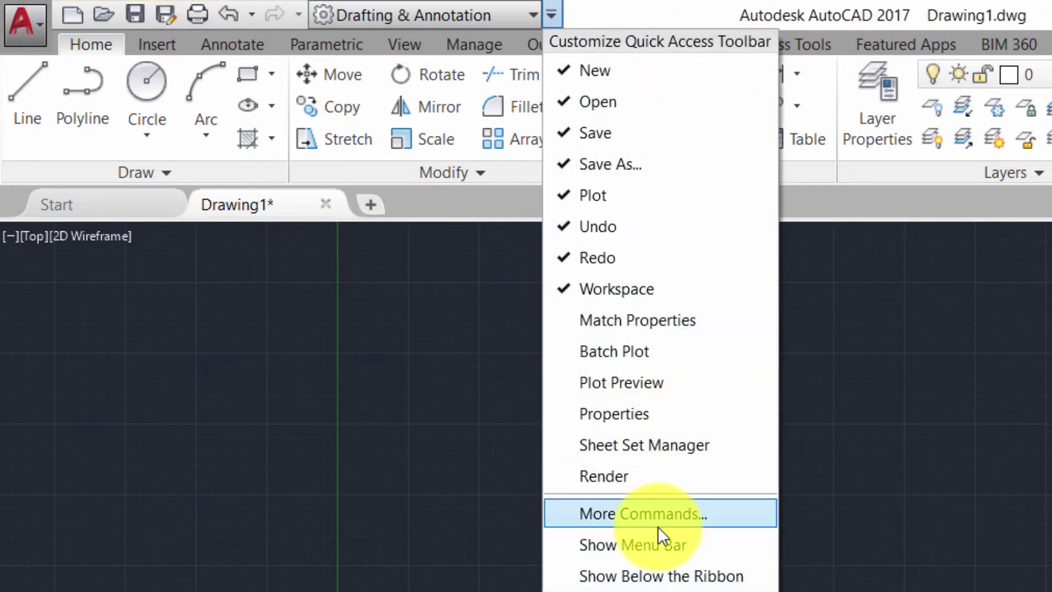
left_click(658, 545)
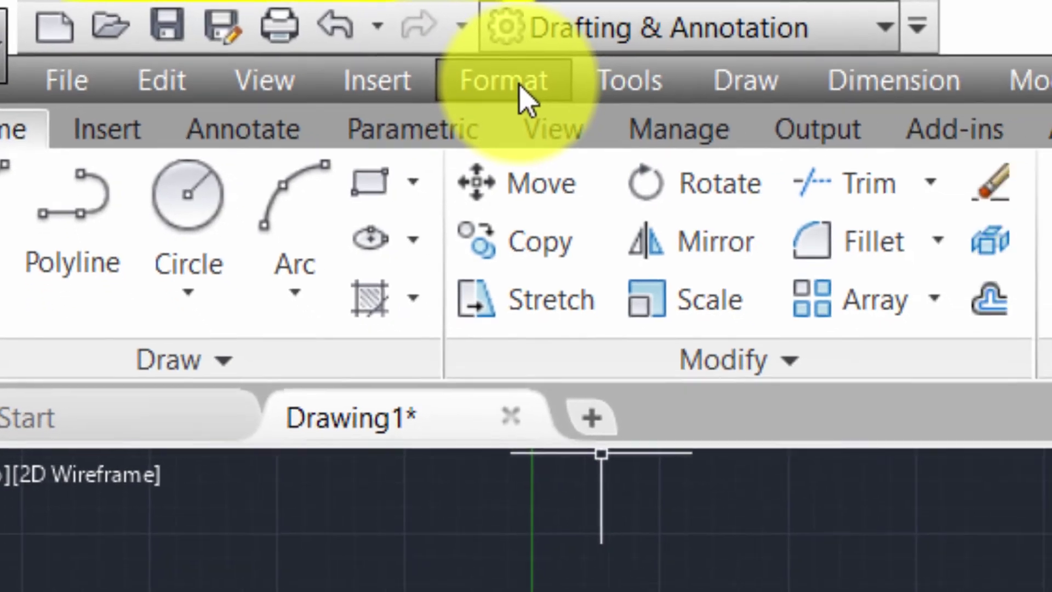
Open the Drawing Units settings and choose Decimal as the length type
left_click(520, 88)
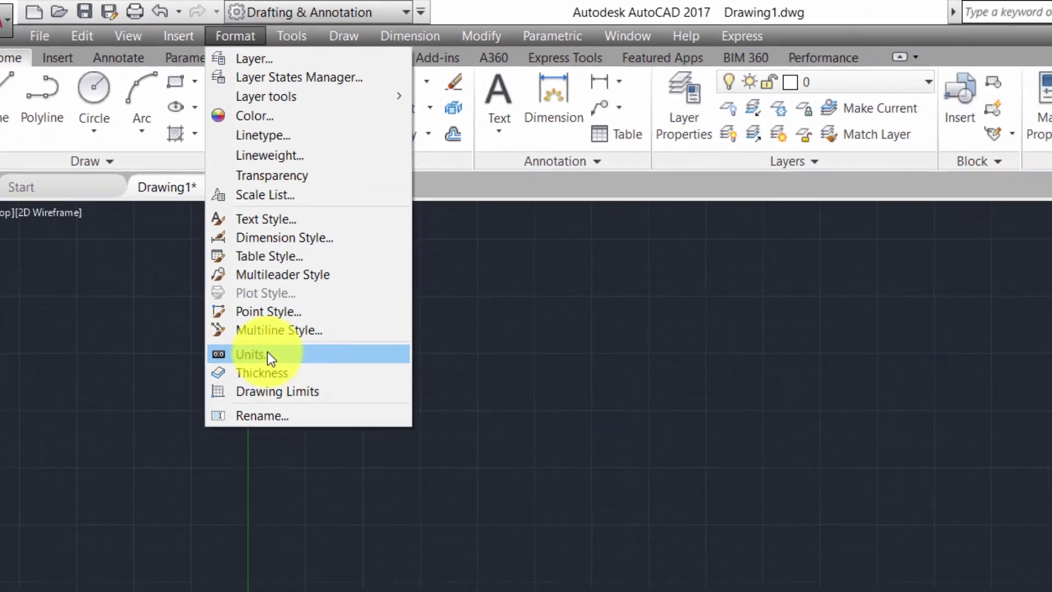
left_click(326, 448)
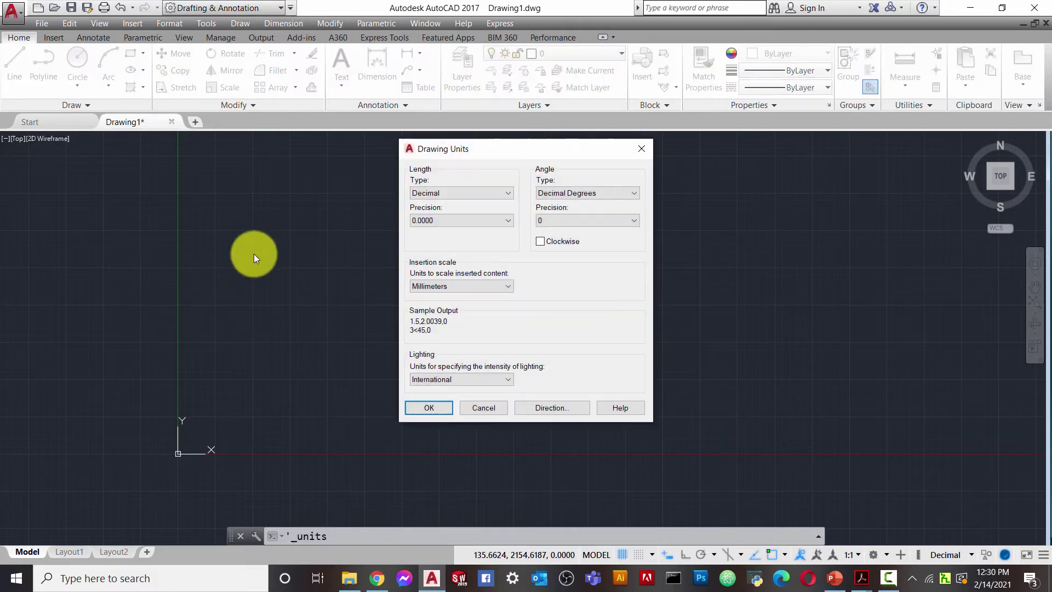
mouse_move(505, 148)
left_mouse_down()
mouse_move(427, 197)
mouse_move(401, 181)
left_mouse_up()
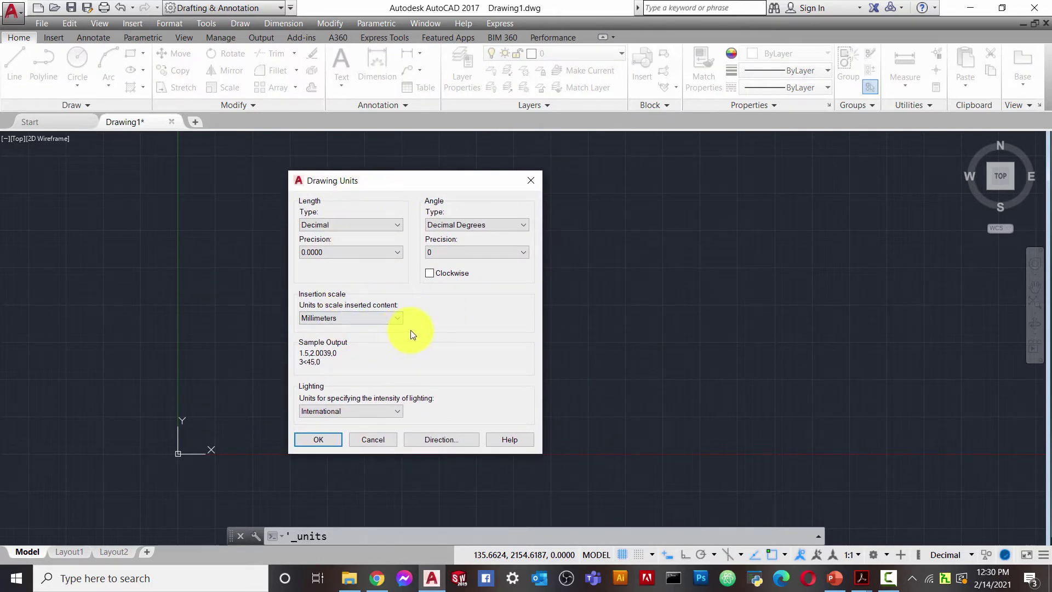
left_click(337, 224)
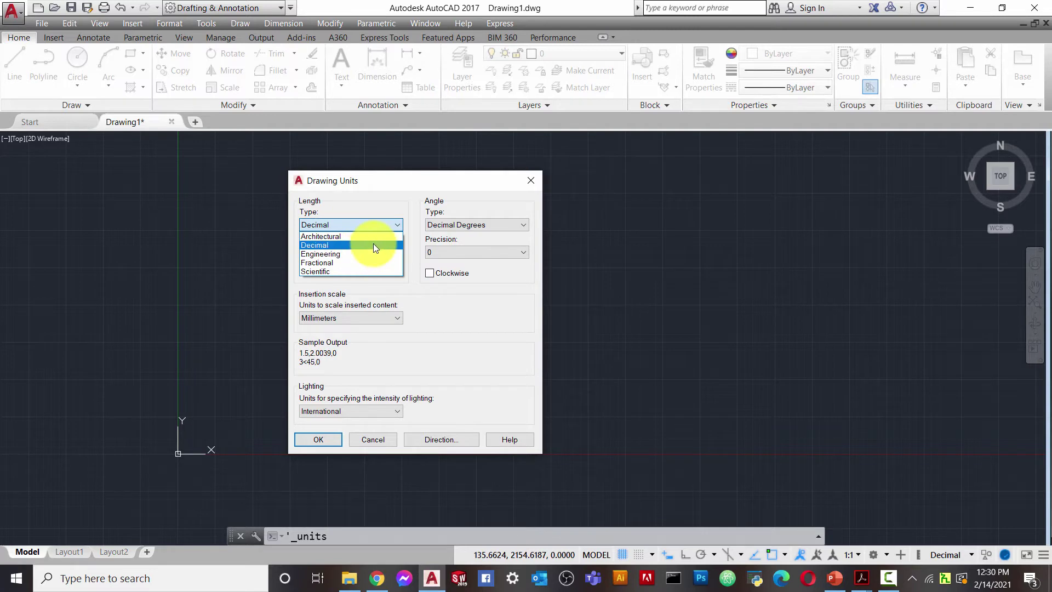
left_click(377, 218)
left_click(375, 229)
left_click(367, 244)
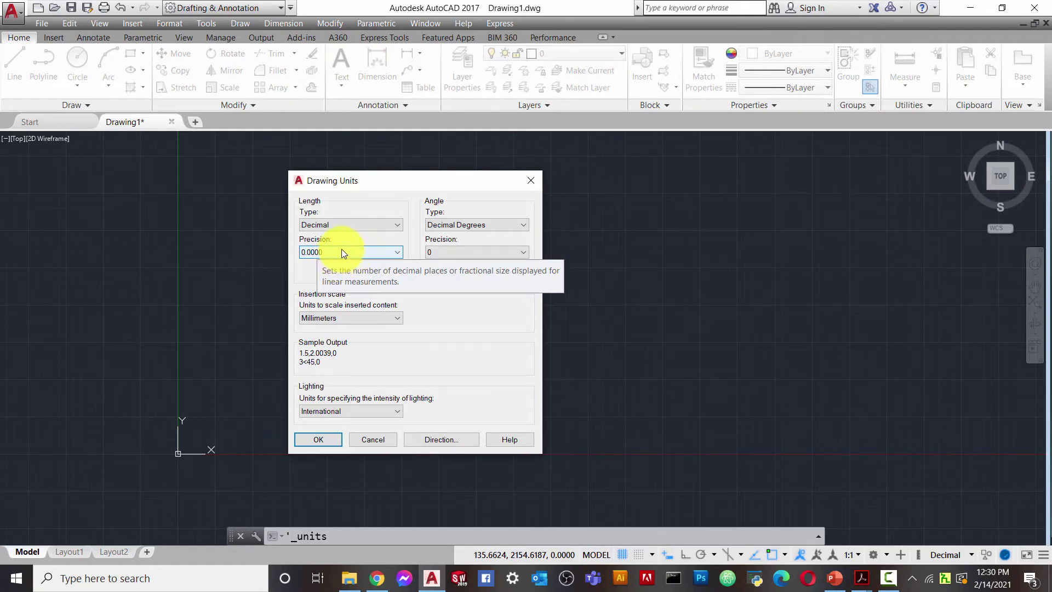
Set the length precision to 0.00 in the Drawing Units settings, and reduce it to 0.0
left_click(383, 254)
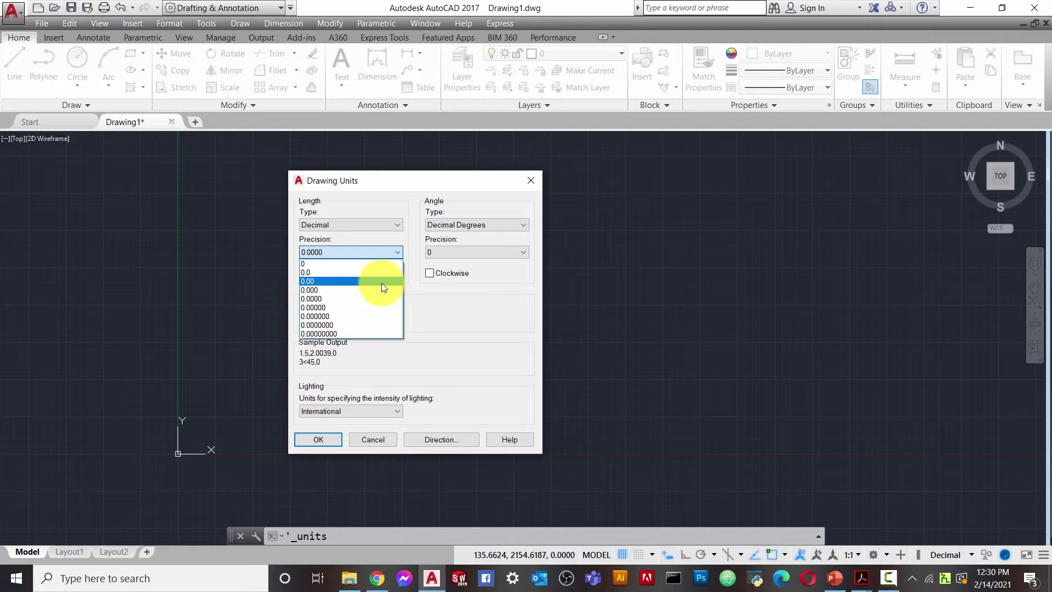
left_click(382, 281)
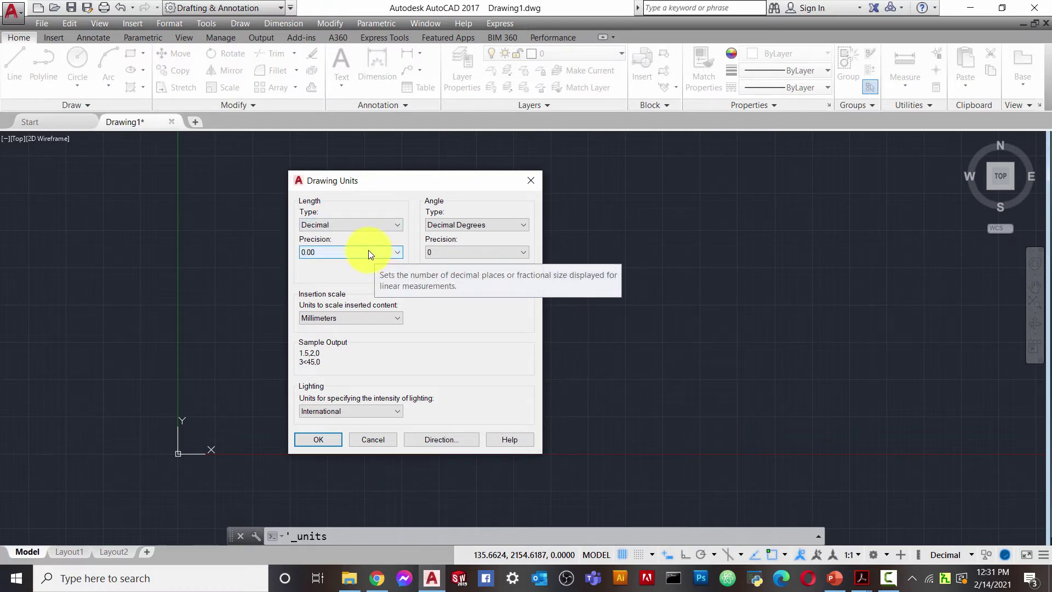
left_click(368, 250)
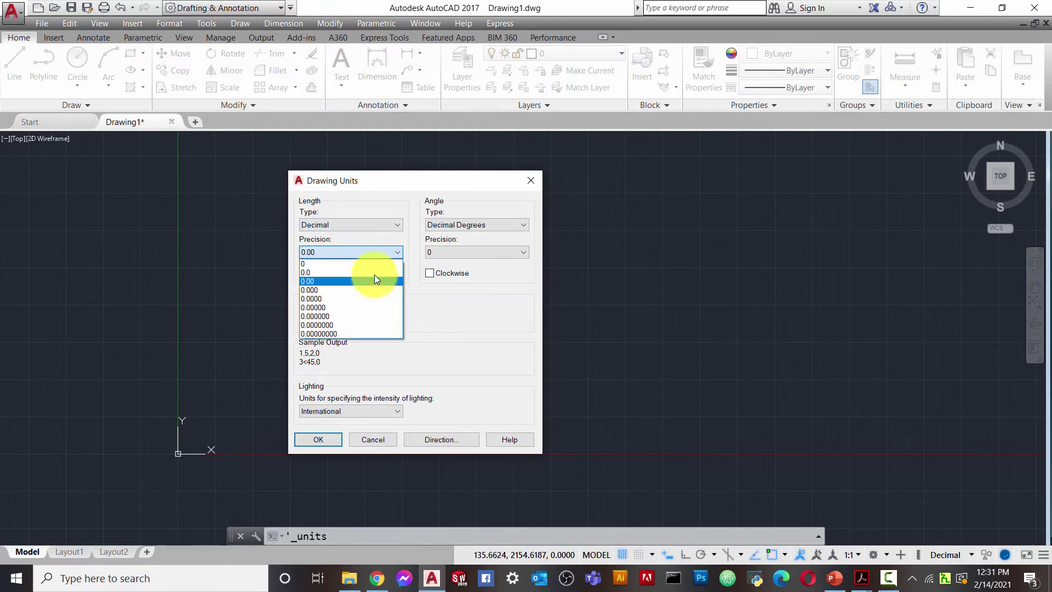
left_click(373, 272)
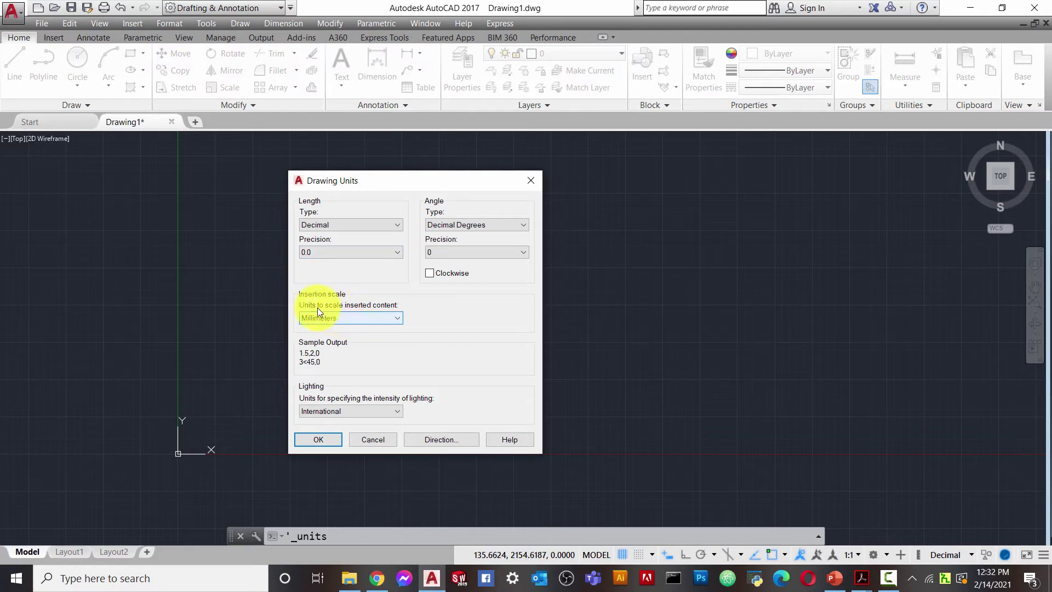
Try Inches as the insertion scale unit, set it back to Millimeters, and apply the drawing units
left_click(346, 322)
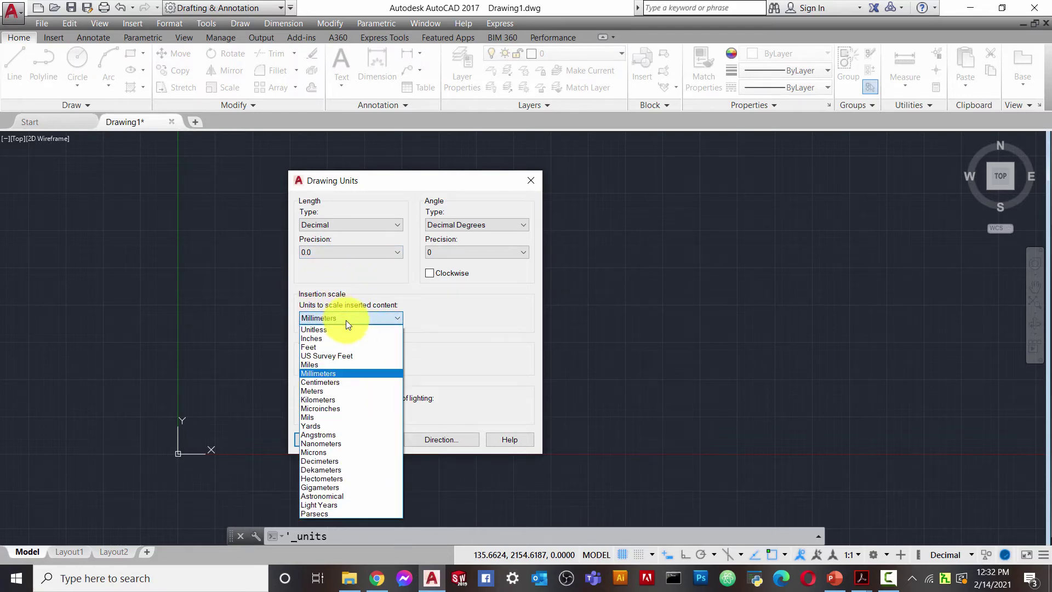
left_click(355, 373)
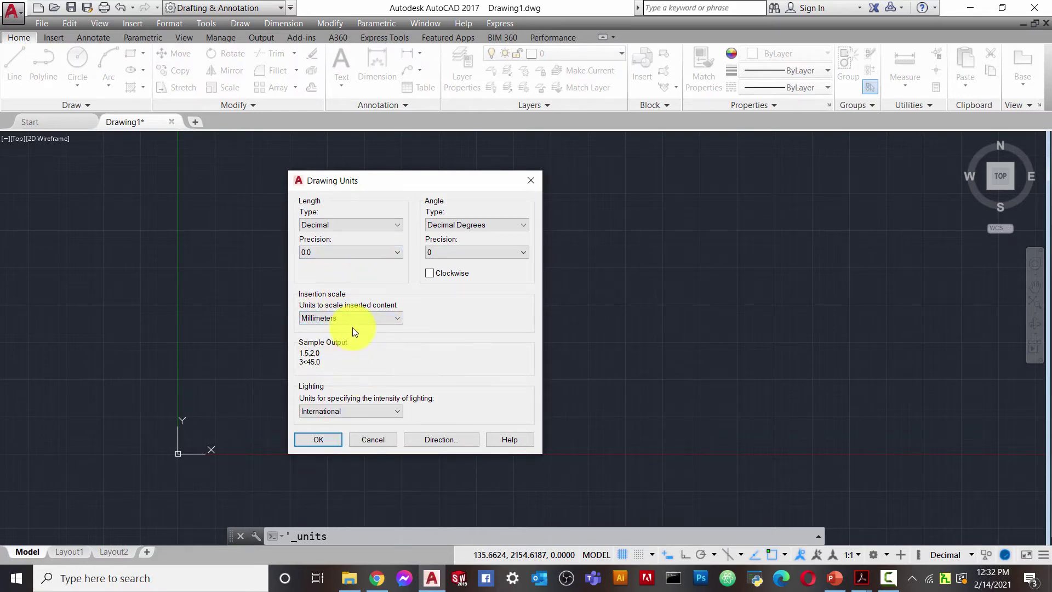
left_click(376, 322)
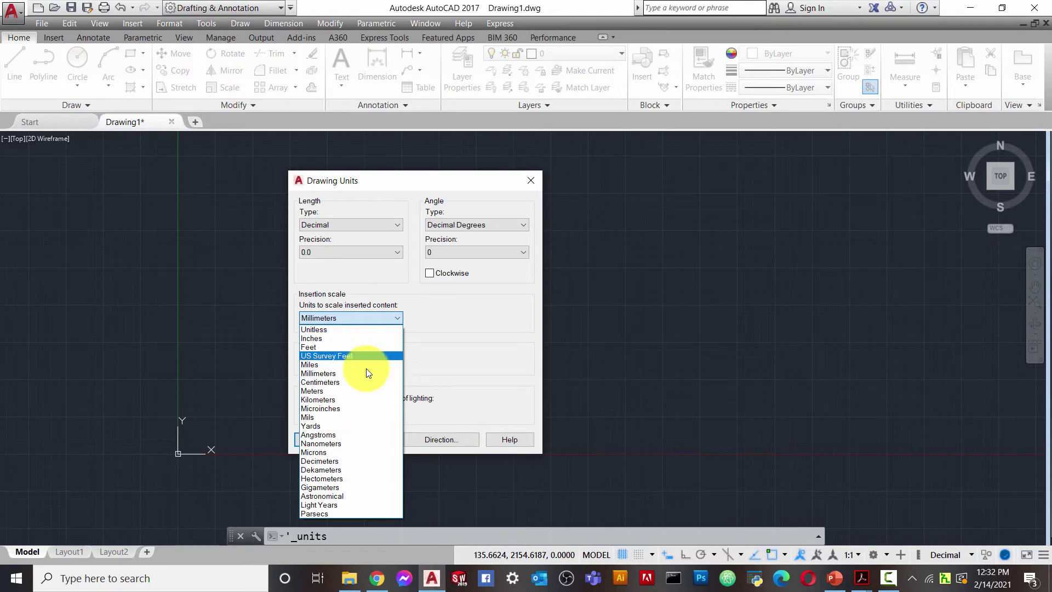
left_click(376, 337)
left_click(392, 322)
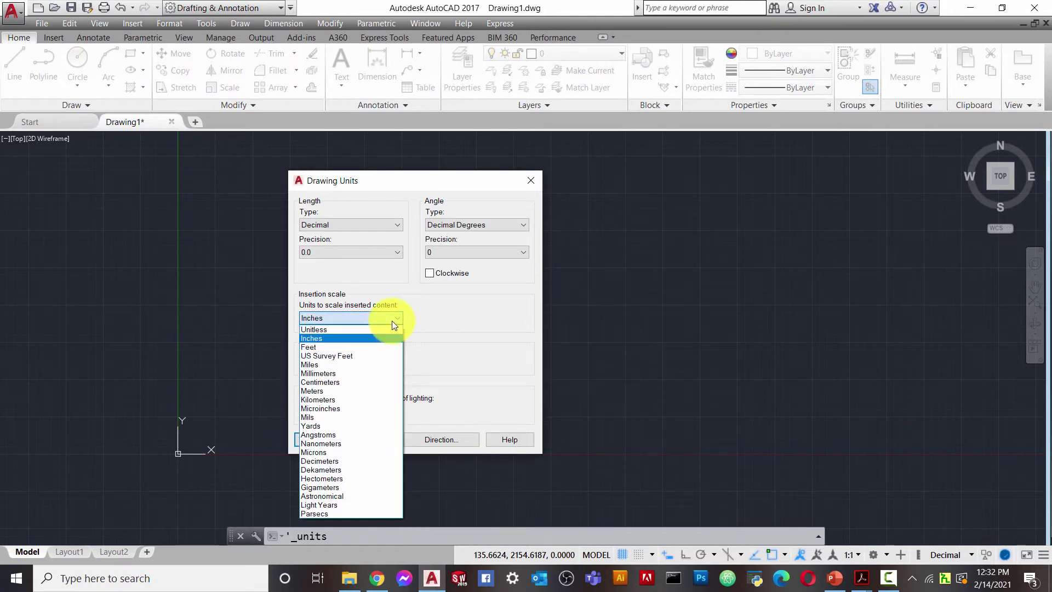
left_click(389, 374)
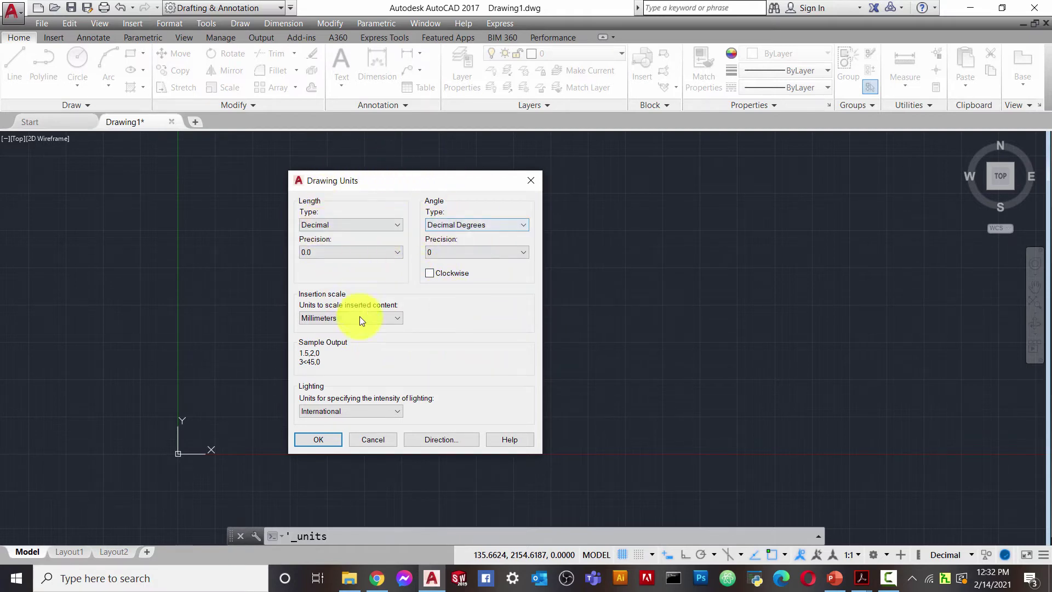
left_click(331, 441)
Set the drawing limits with the lower left corner at 0,0 and the upper right corner at 210,297
scroll(246, 336, "down", 2)
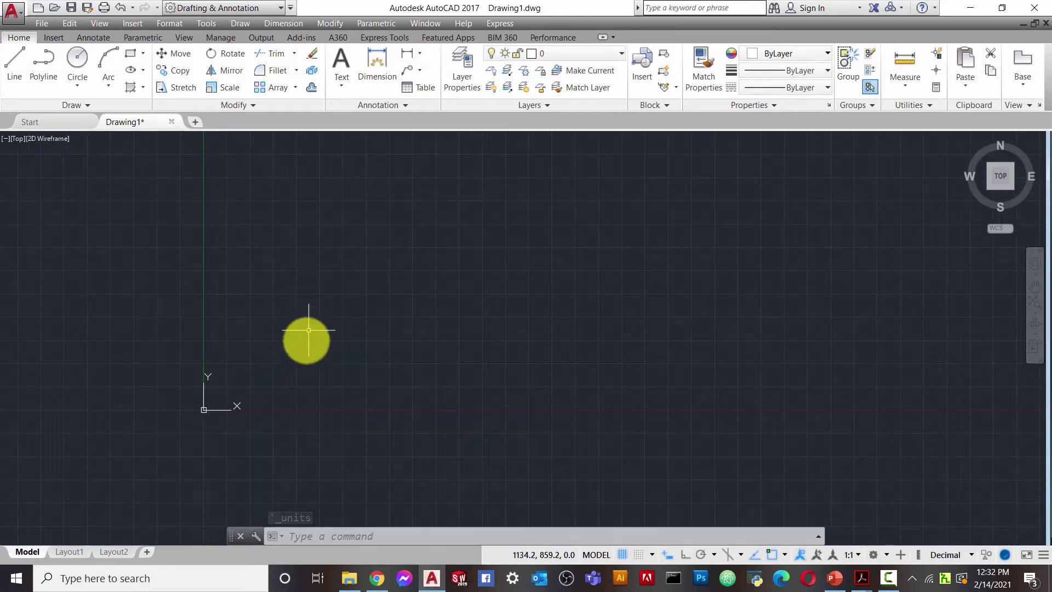
scroll(231, 343, "up", 2)
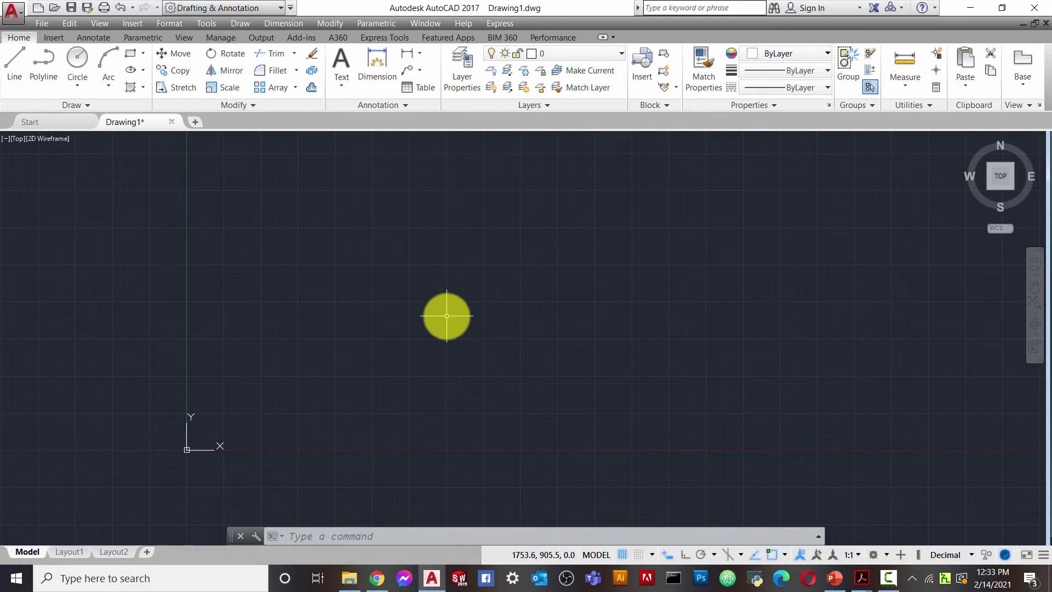
mouse_move(156, 353)
middle_mouse_down()
mouse_move(209, 359)
mouse_move(261, 384)
middle_mouse_up()
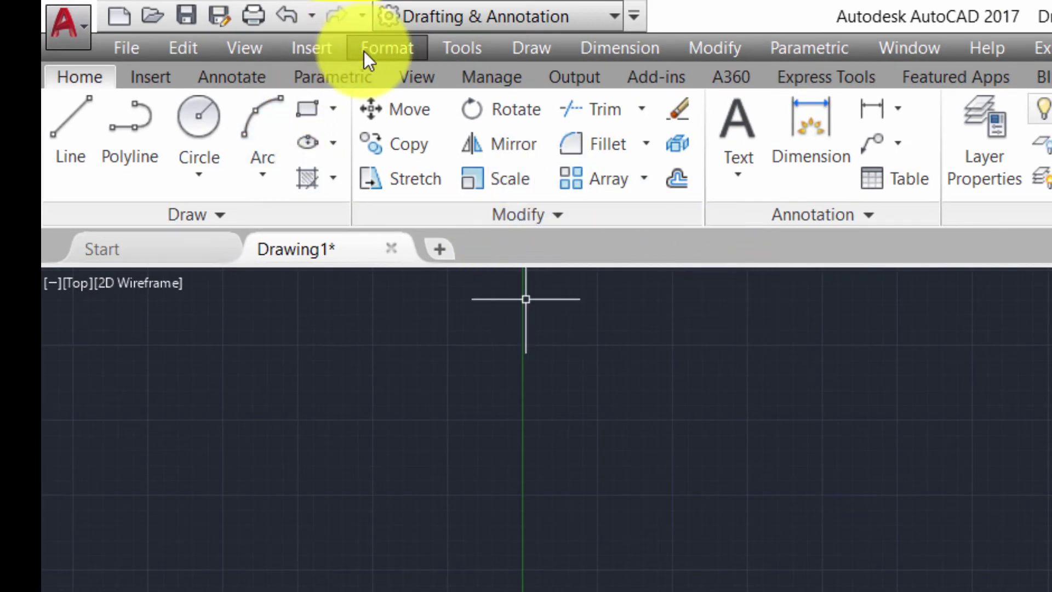
left_click(386, 47)
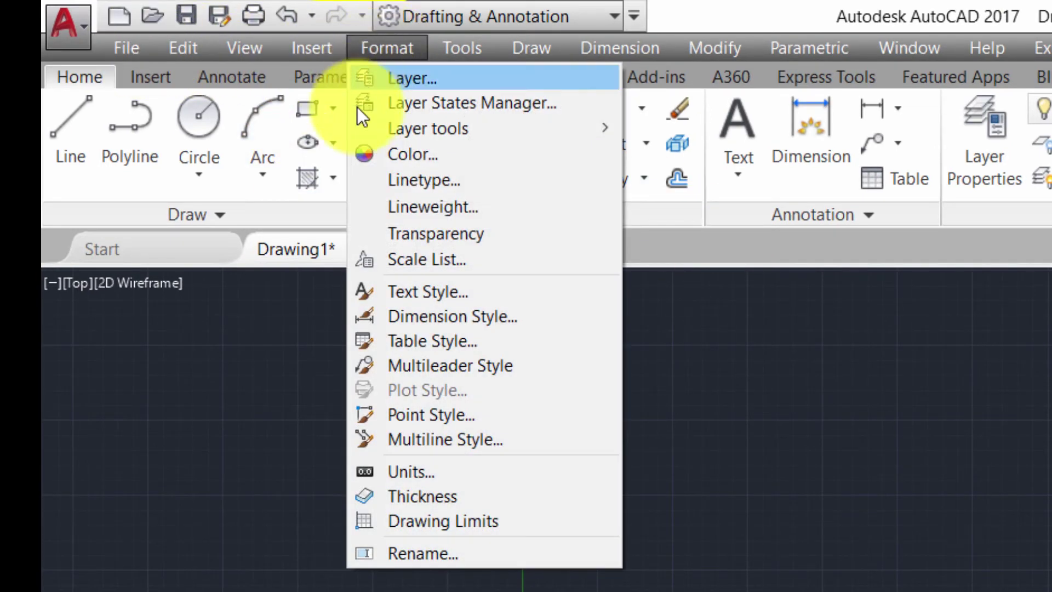
left_click(494, 519)
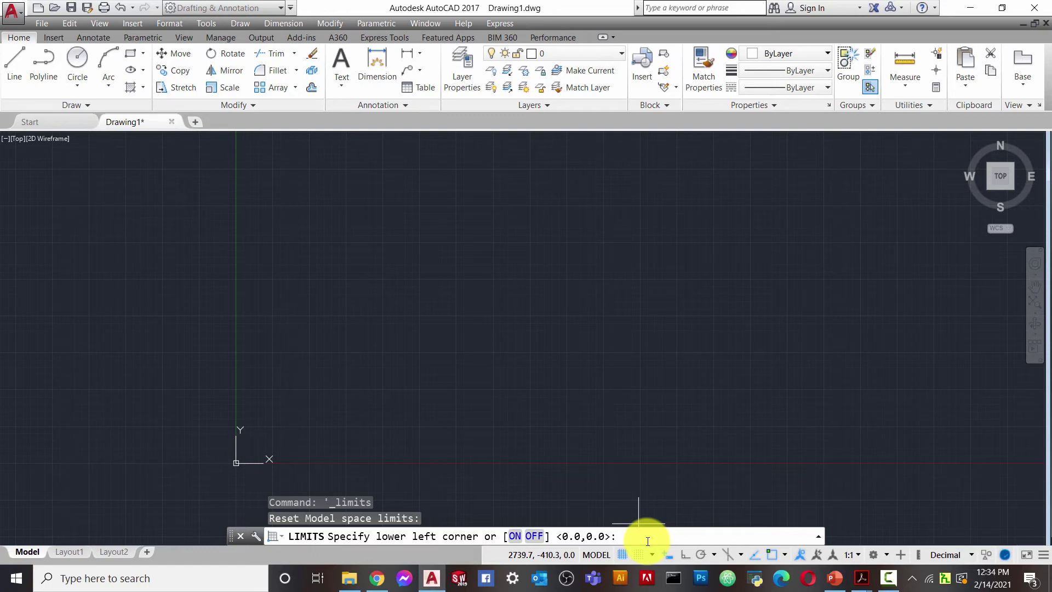
type("0,0")
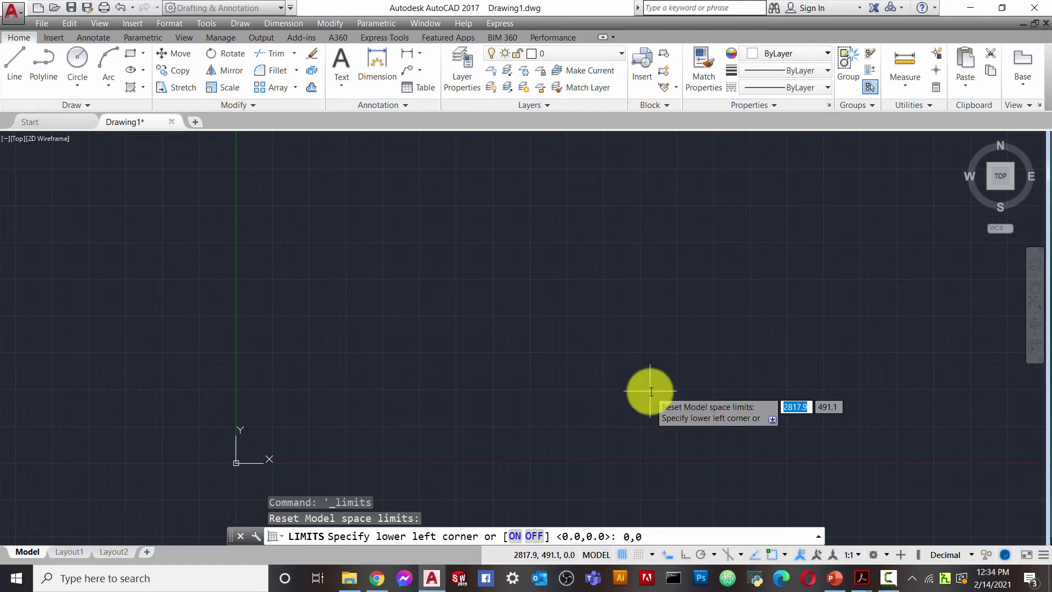
key("Return")
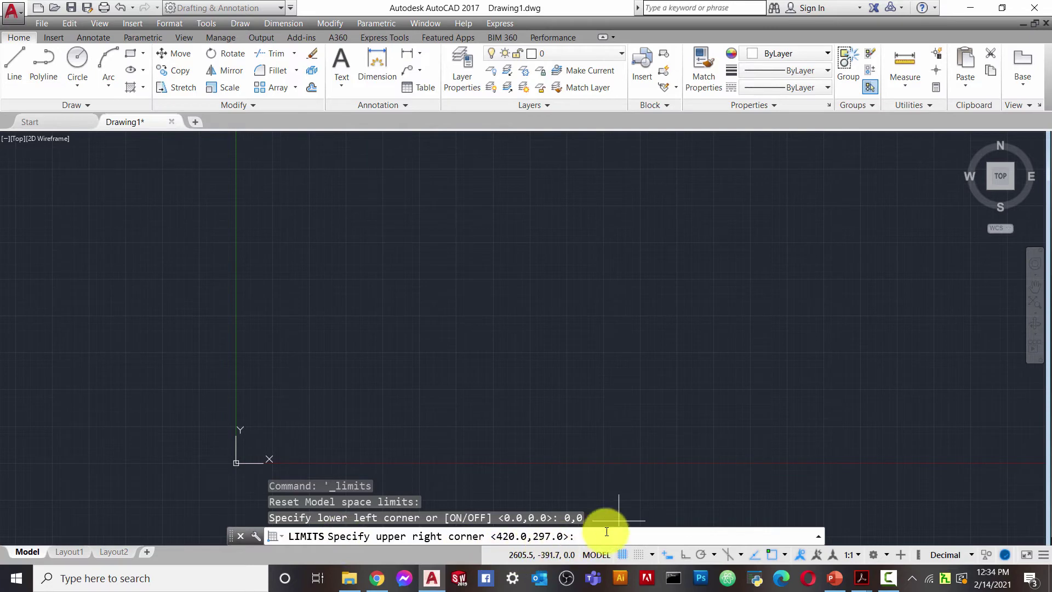
type("21")
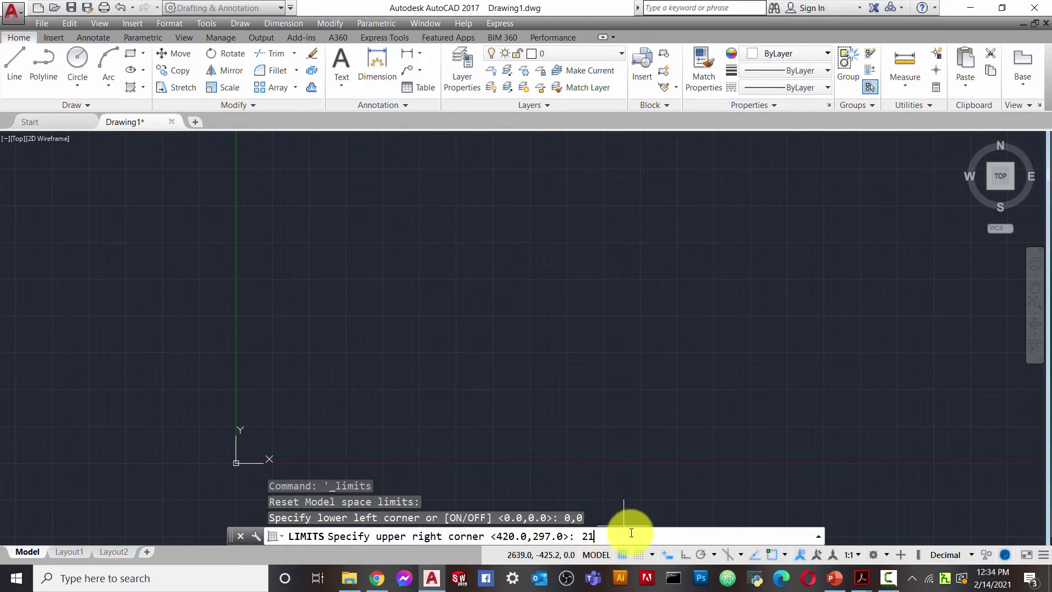
type("0,297")
key("Return")
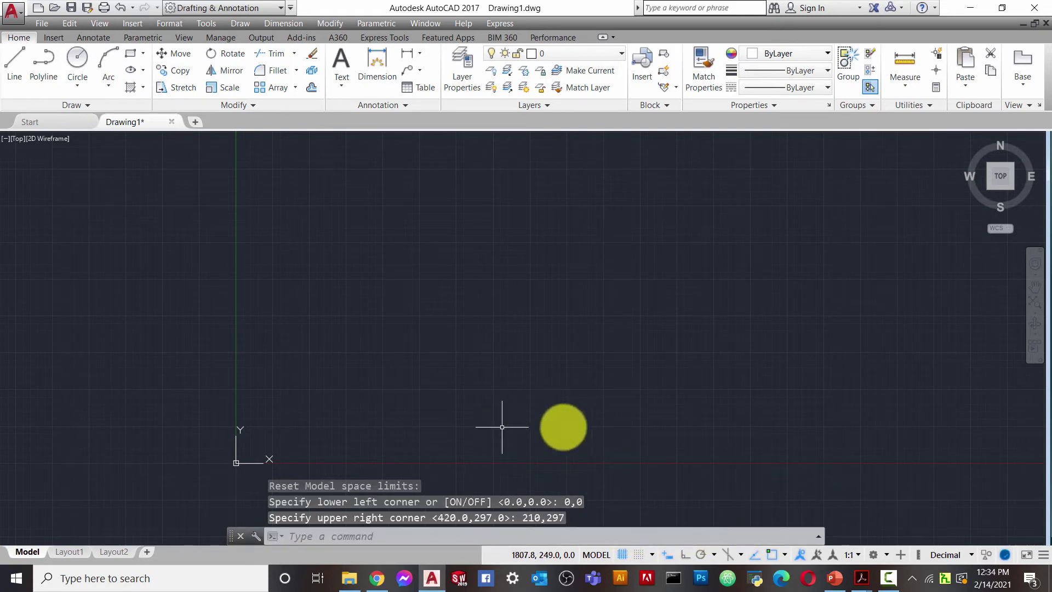
Zoom the view to All so that it fits the drawing limits
scroll(446, 346, "up", 2)
scroll(438, 347, "down", 4)
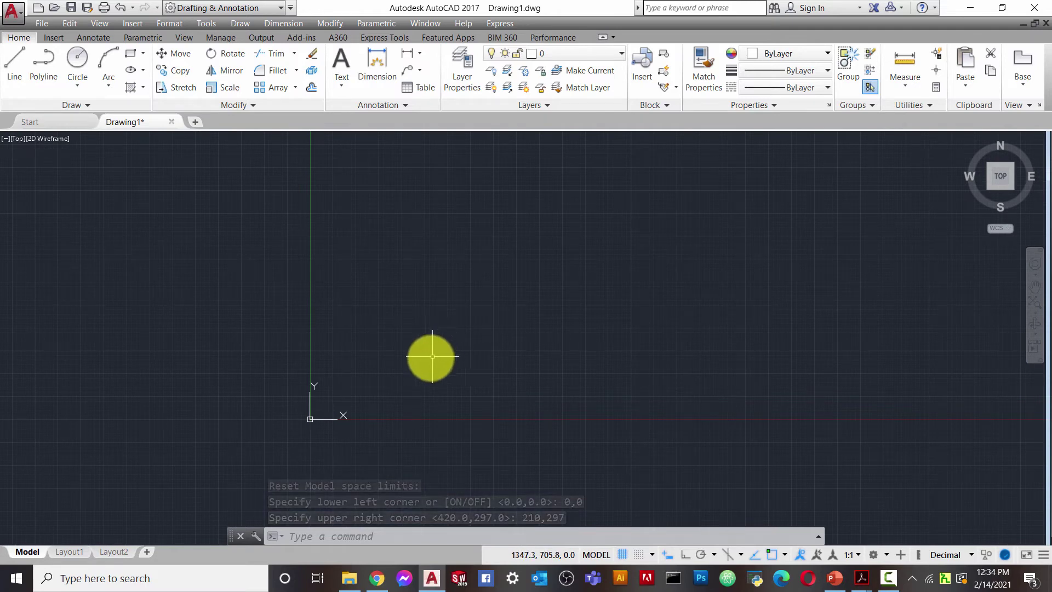
scroll(424, 367, "up", 2)
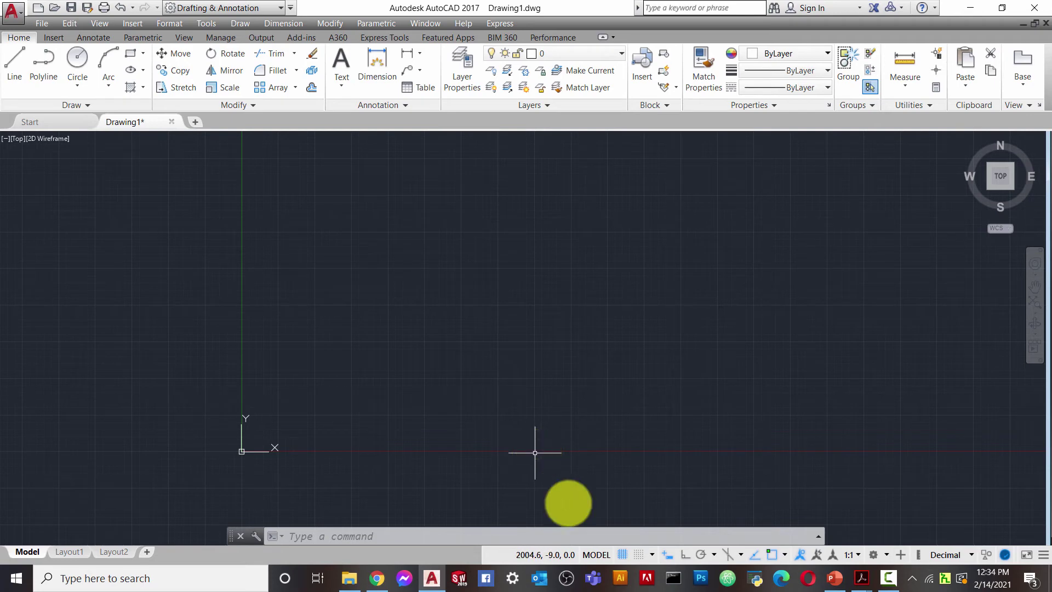
left_click(101, 22)
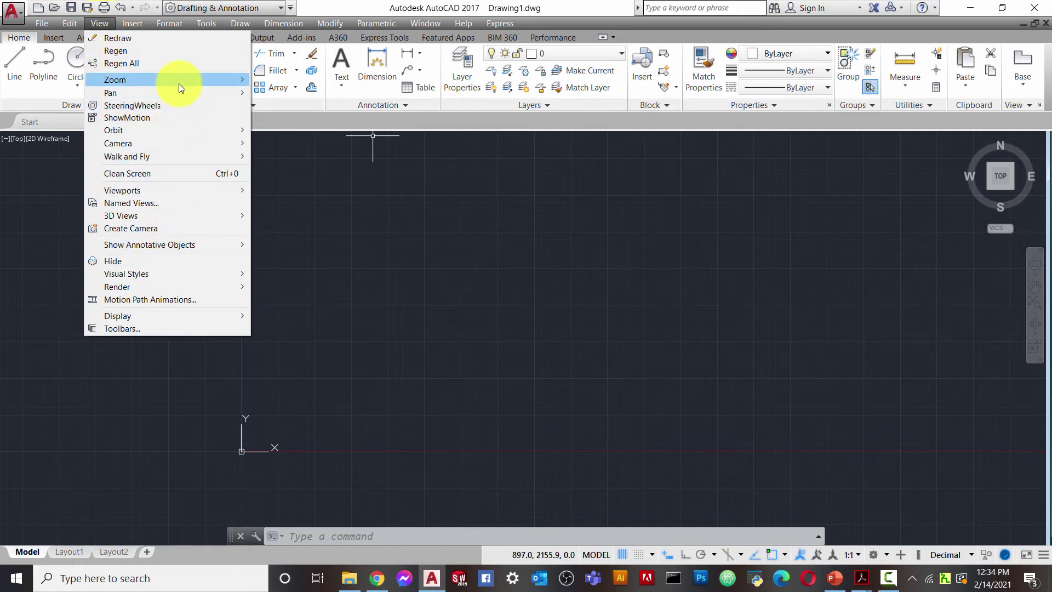
mouse_move(179, 83)
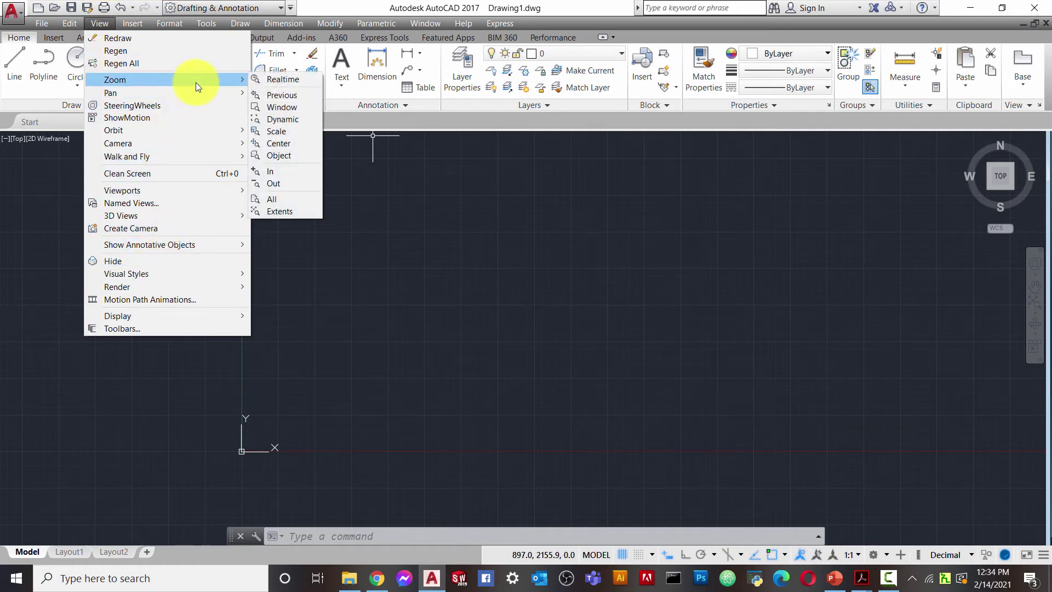
left_click(277, 198)
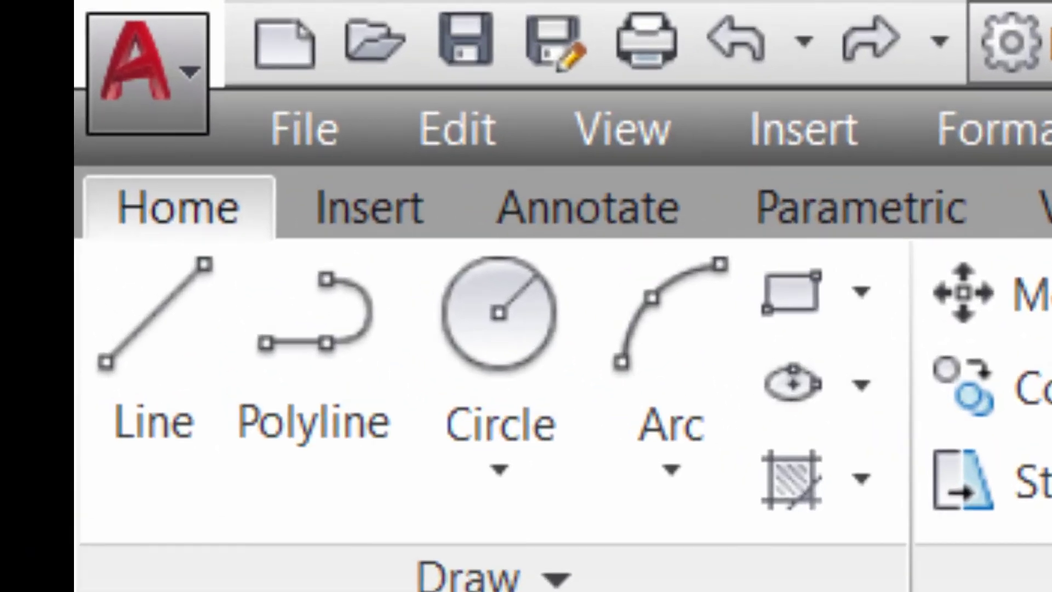
Draw a single freehand diagonal line rising to the right from about 50,50, and end the Line command
left_click(174, 379)
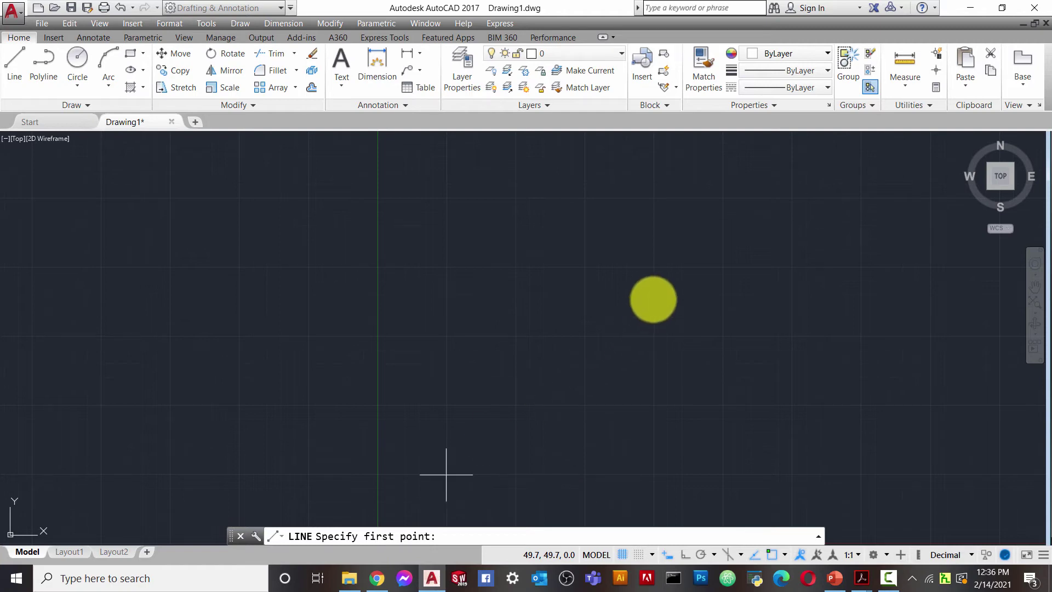
left_click(446, 474)
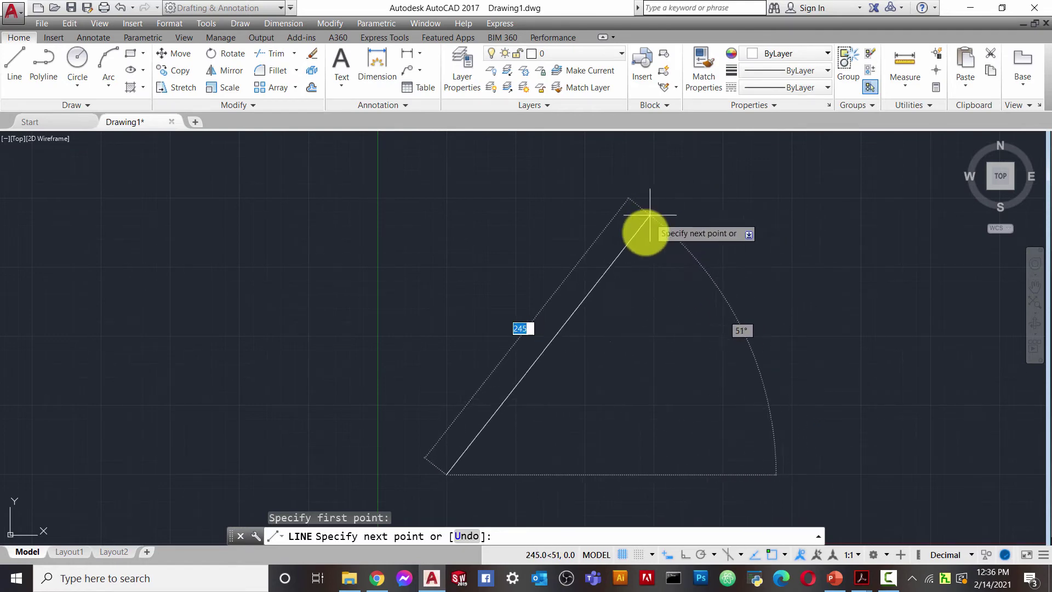
left_click(676, 292)
right_click(682, 228)
left_click(698, 236)
Examine the drawn line up close, and switch to the PowerPoint slide show to review the polar coordinates slide
scroll(524, 379, "up", 4)
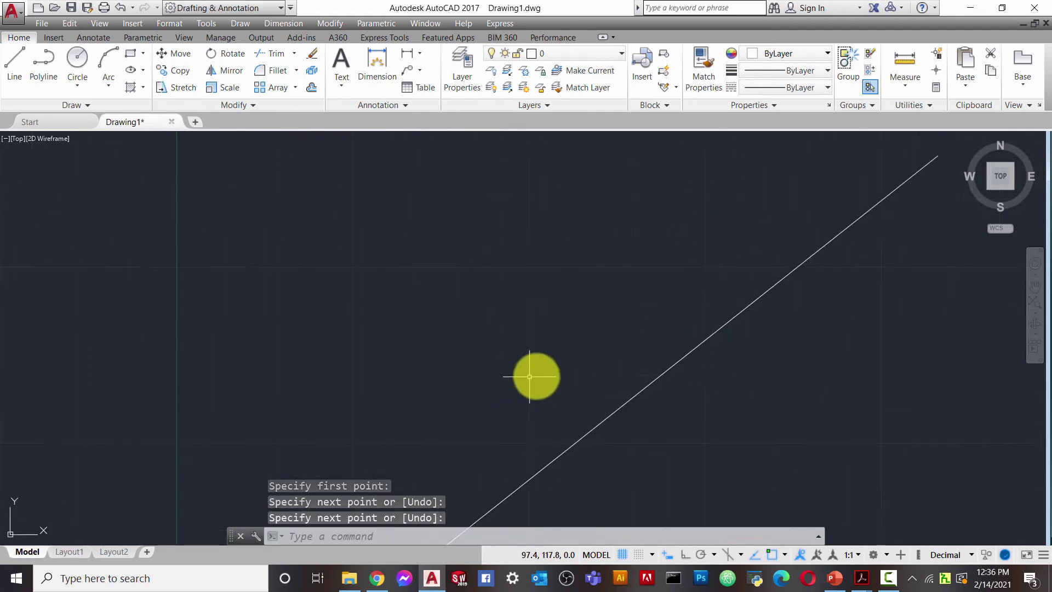
scroll(525, 379, "down", 4)
scroll(586, 371, "up", 3)
scroll(559, 389, "down", 5)
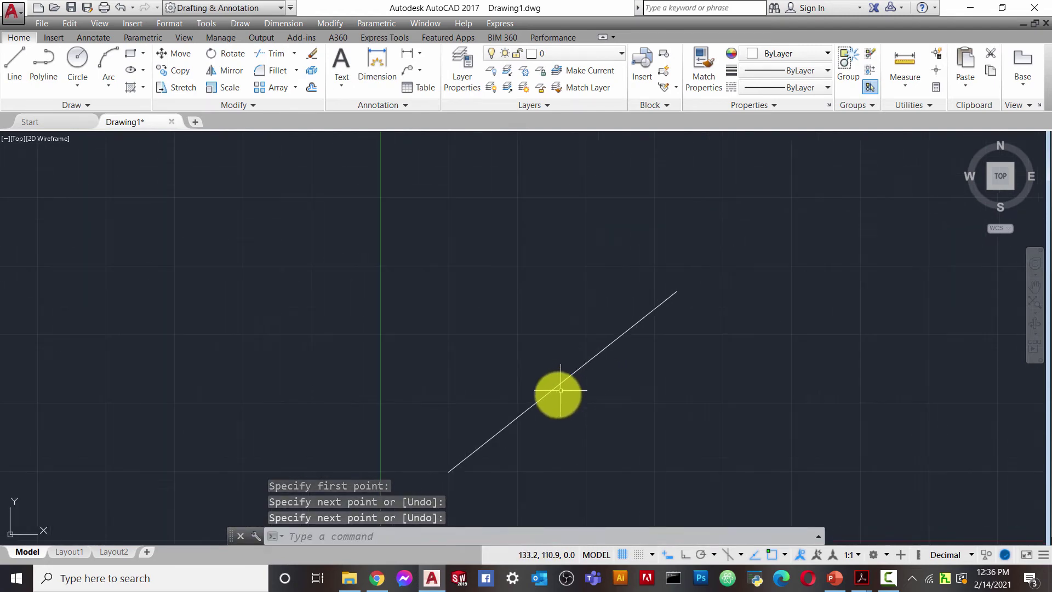
scroll(556, 411, "up", 4)
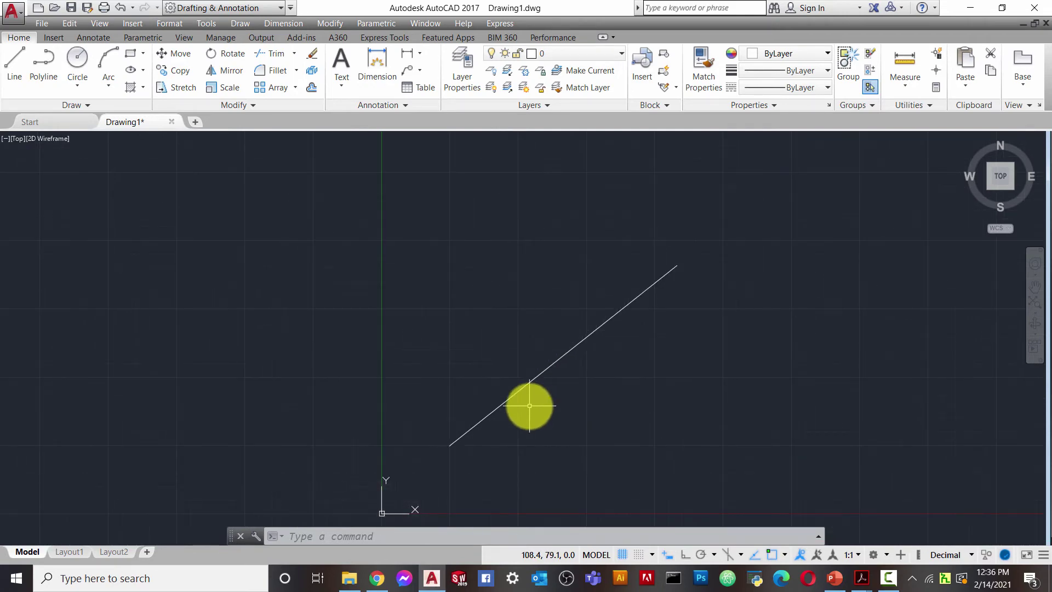
key("alt+Tab")
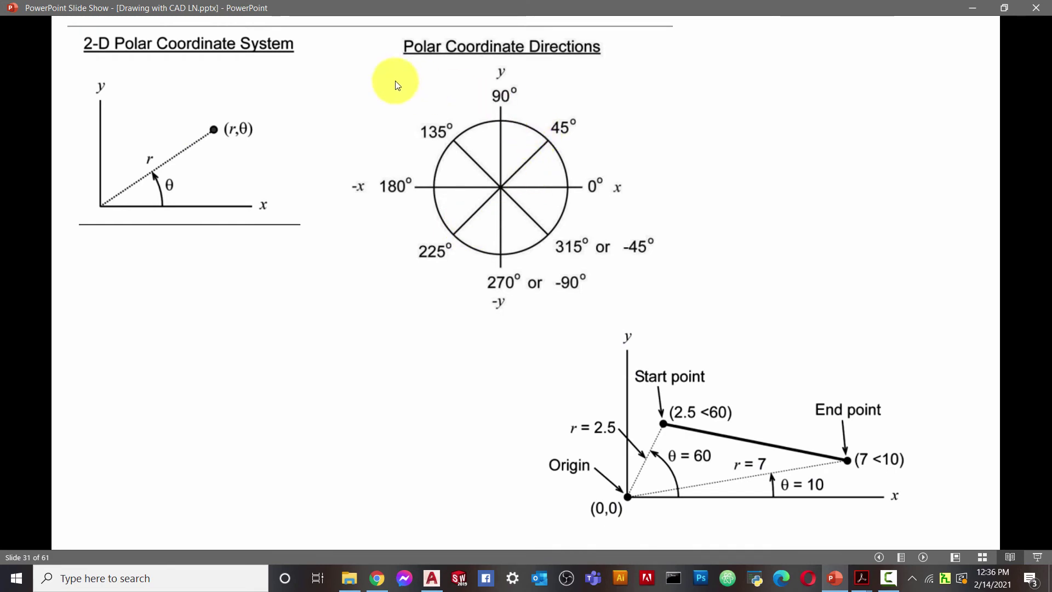
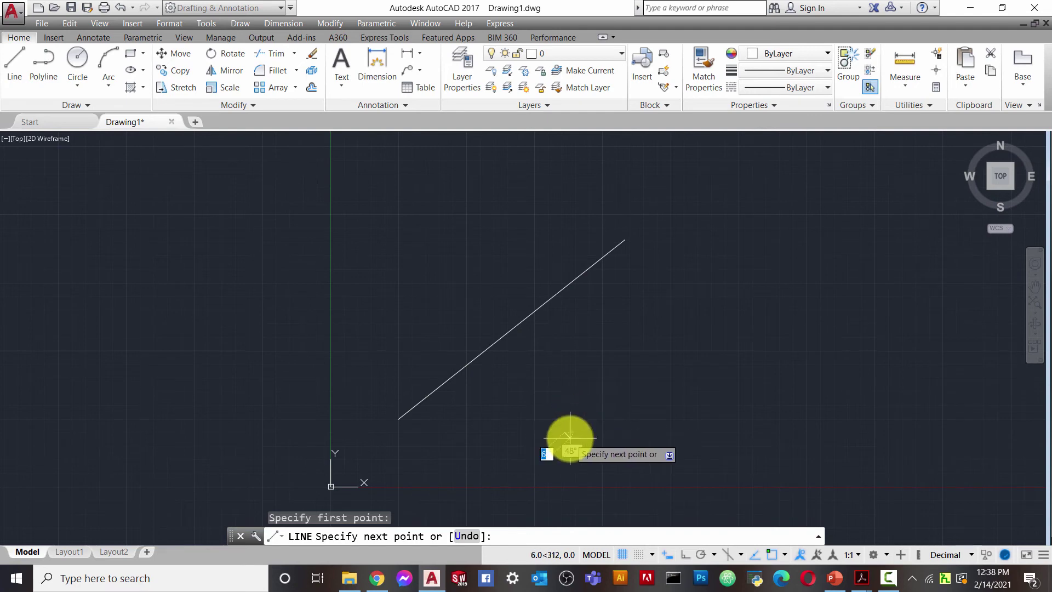
left_click(564, 432)
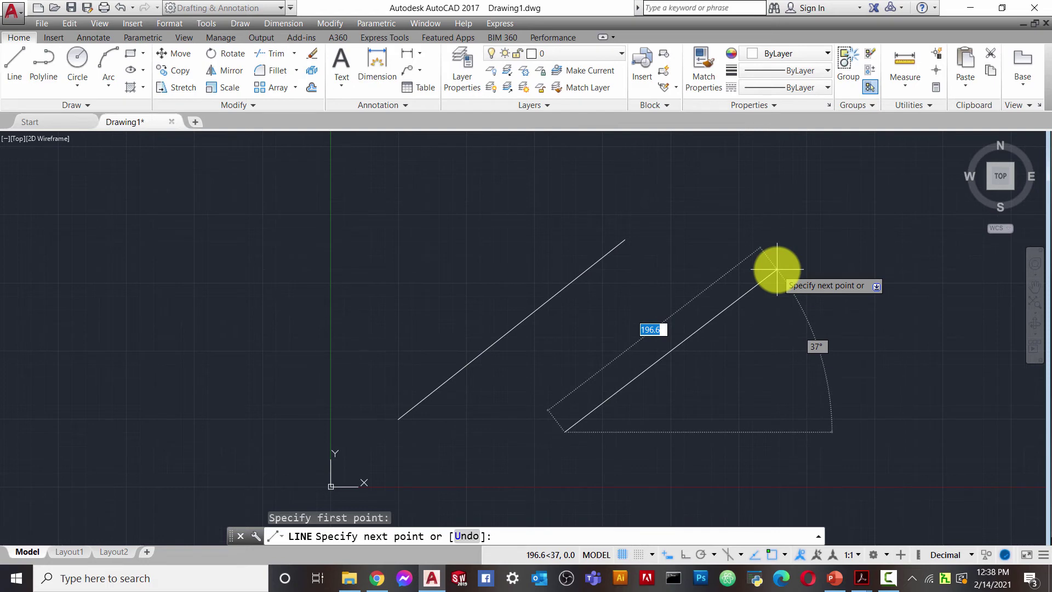
key("shift+2")
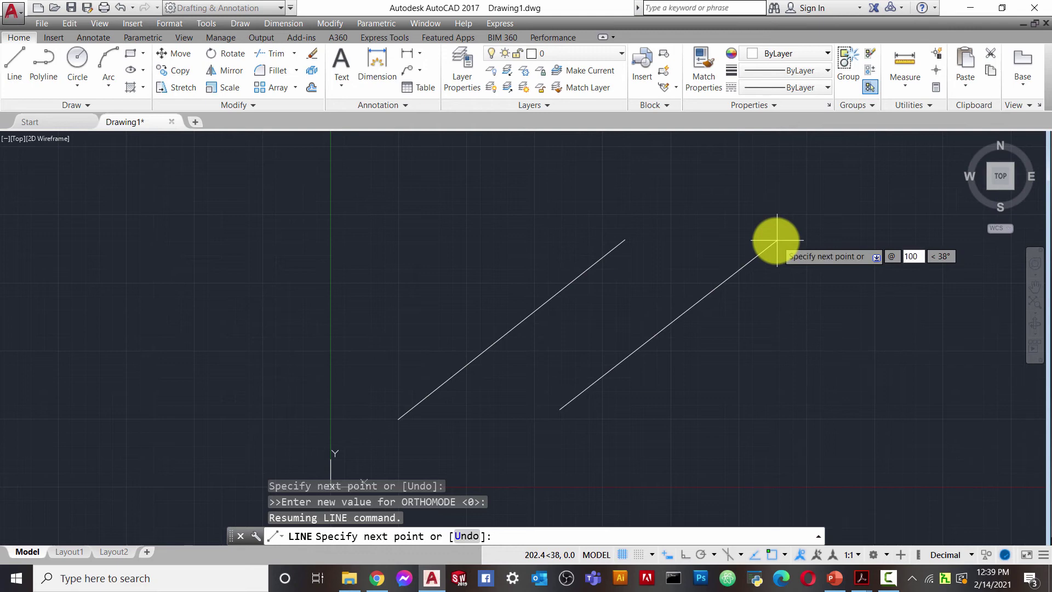
key("Tab")
type("1")
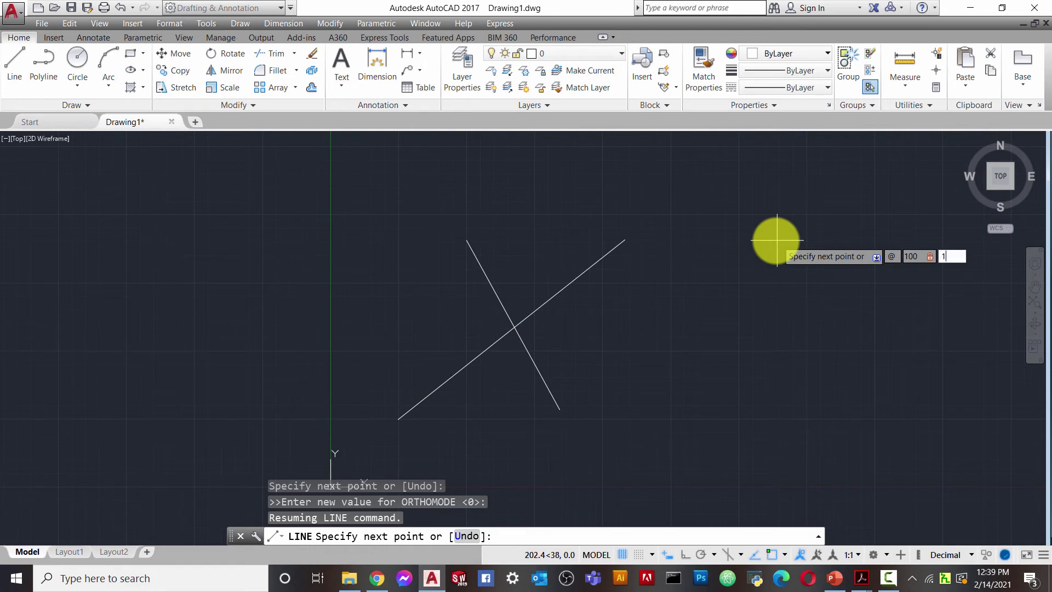
type("00")
key("Return")
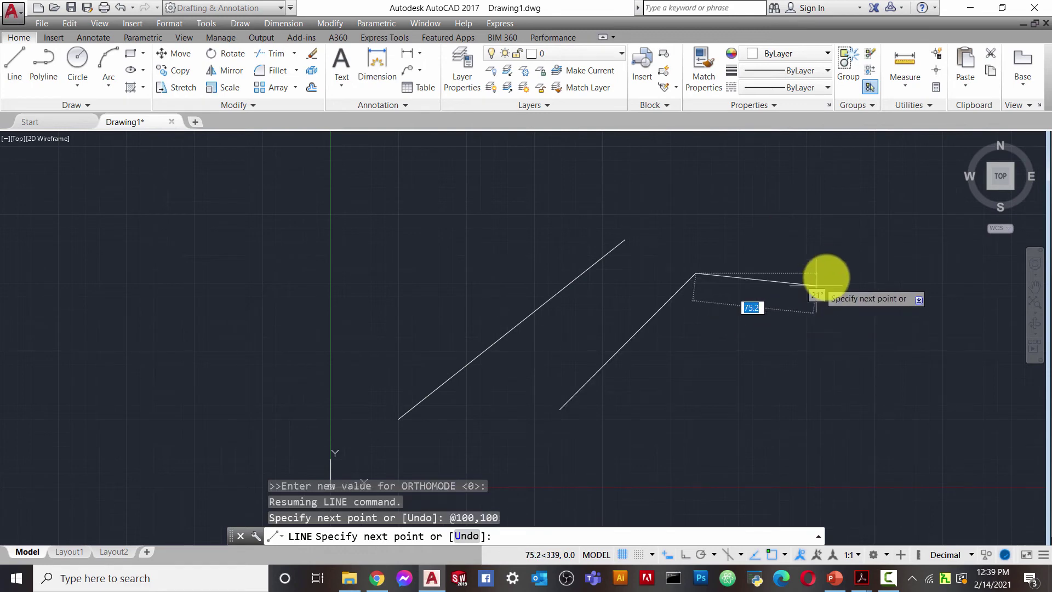
right_click(811, 291)
left_click(844, 304)
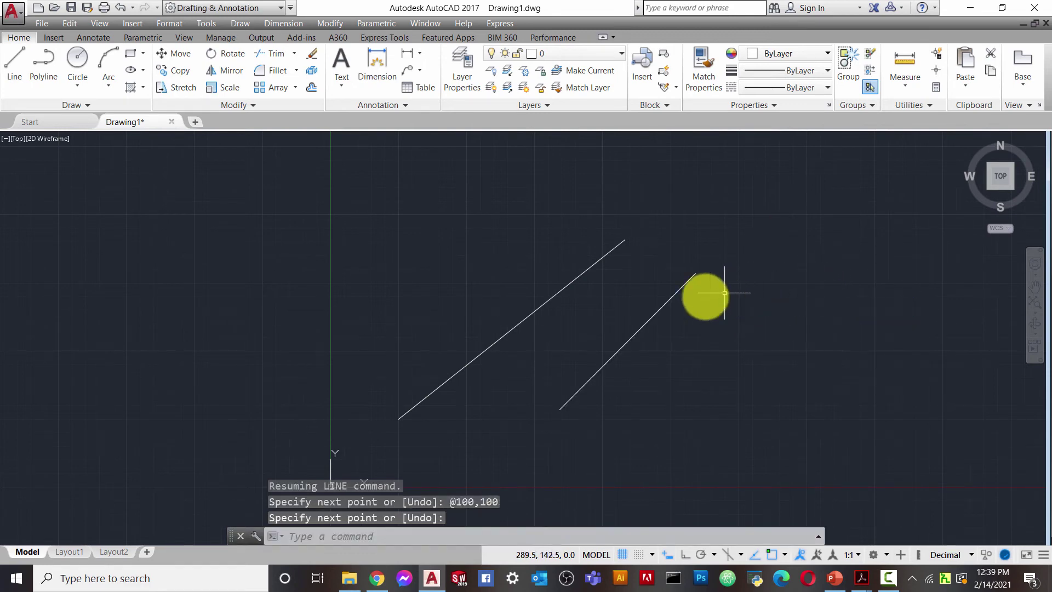
scroll(630, 335, "down", 2)
scroll(632, 336, "up", 4)
scroll(635, 341, "down", 2)
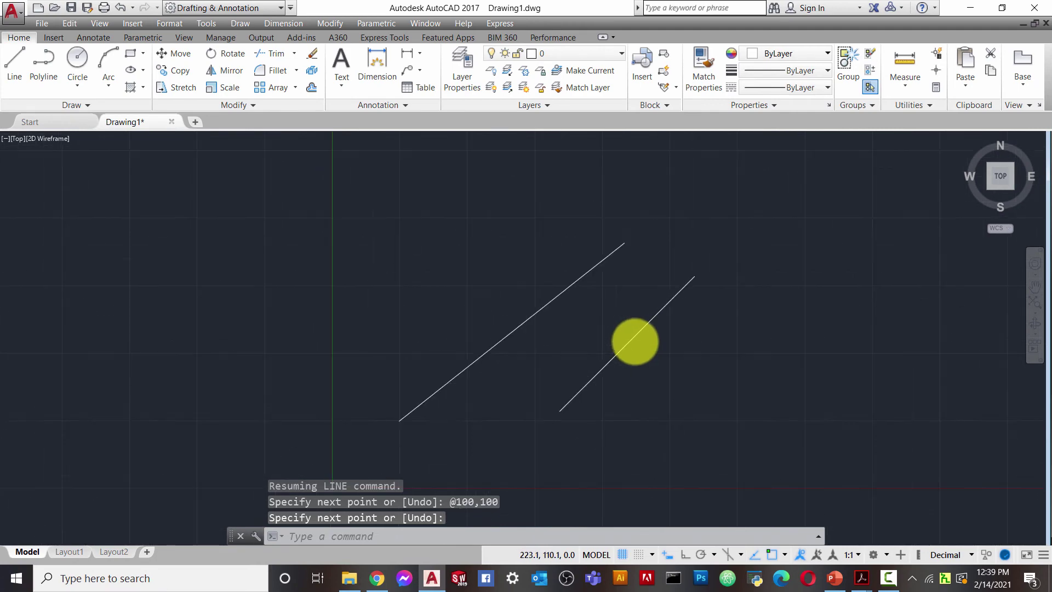
scroll(636, 345, "down", 2)
scroll(638, 357, "up", 2)
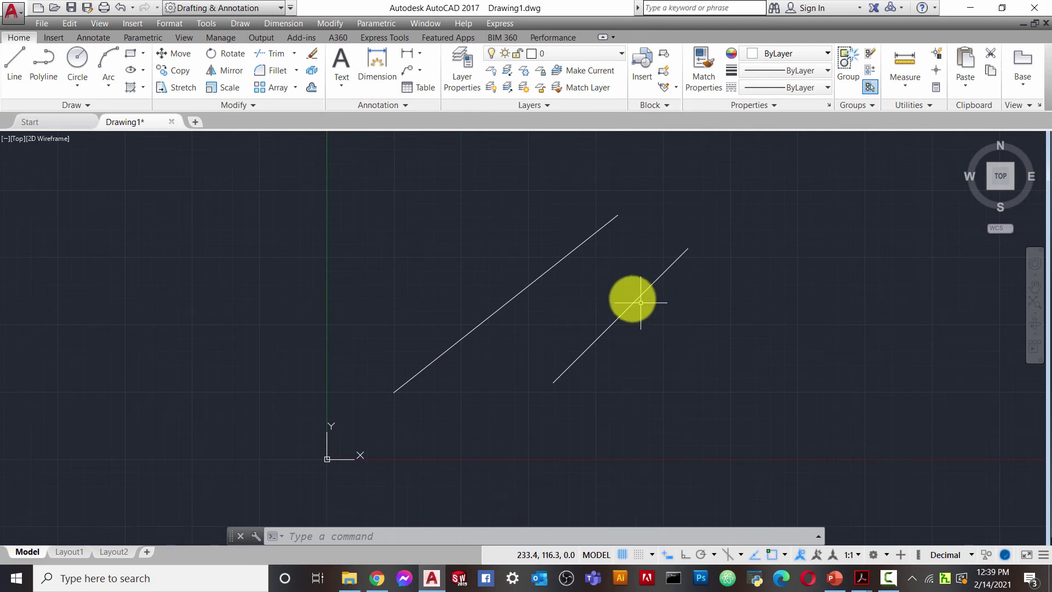
scroll(602, 359, "up", 2)
scroll(548, 328, "down", 2)
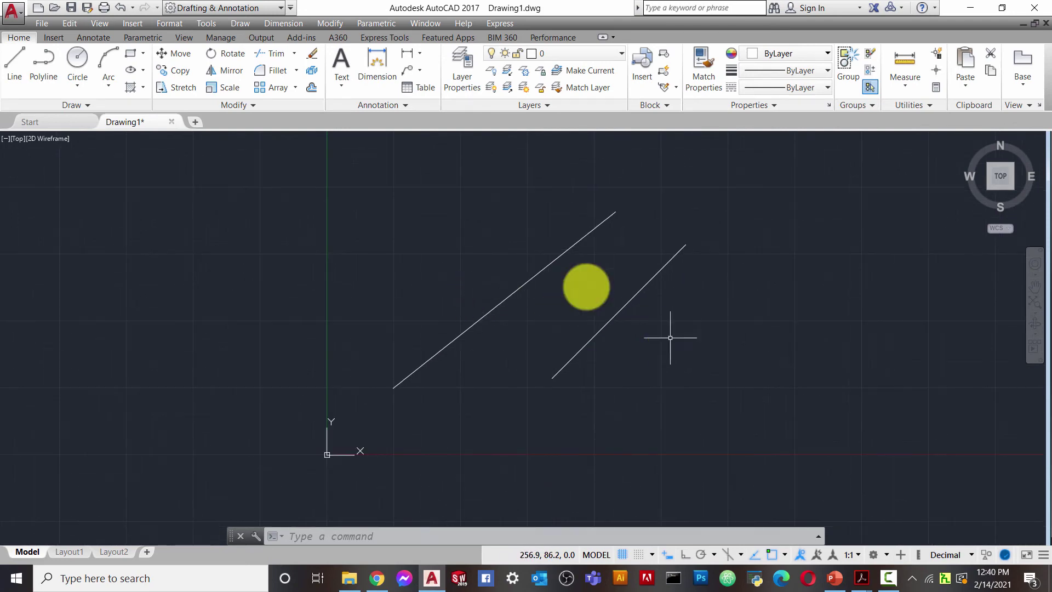
left_click(15, 63)
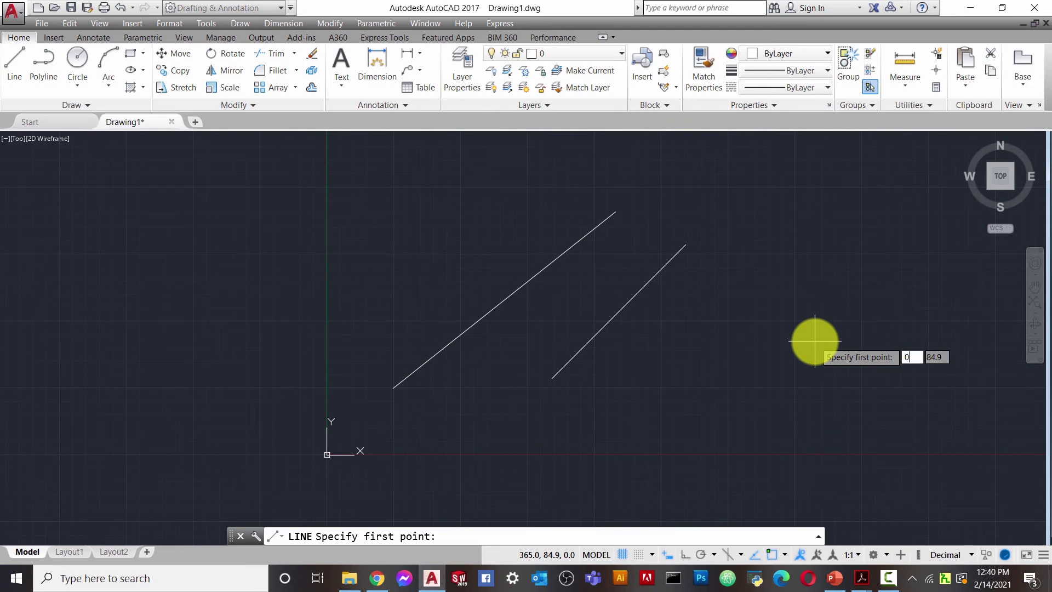
type("0")
key("Tab")
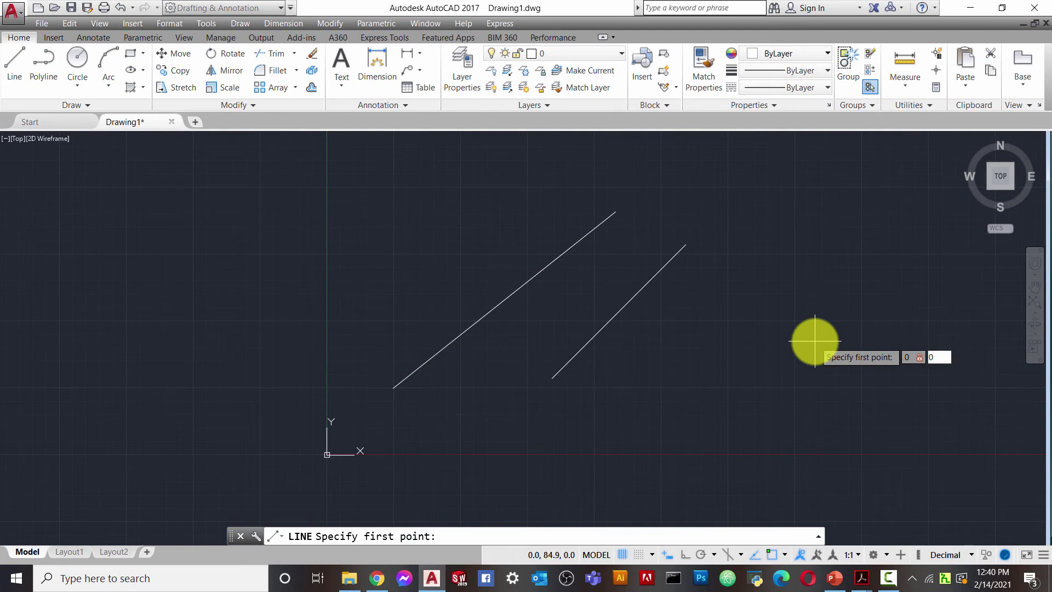
key("Return")
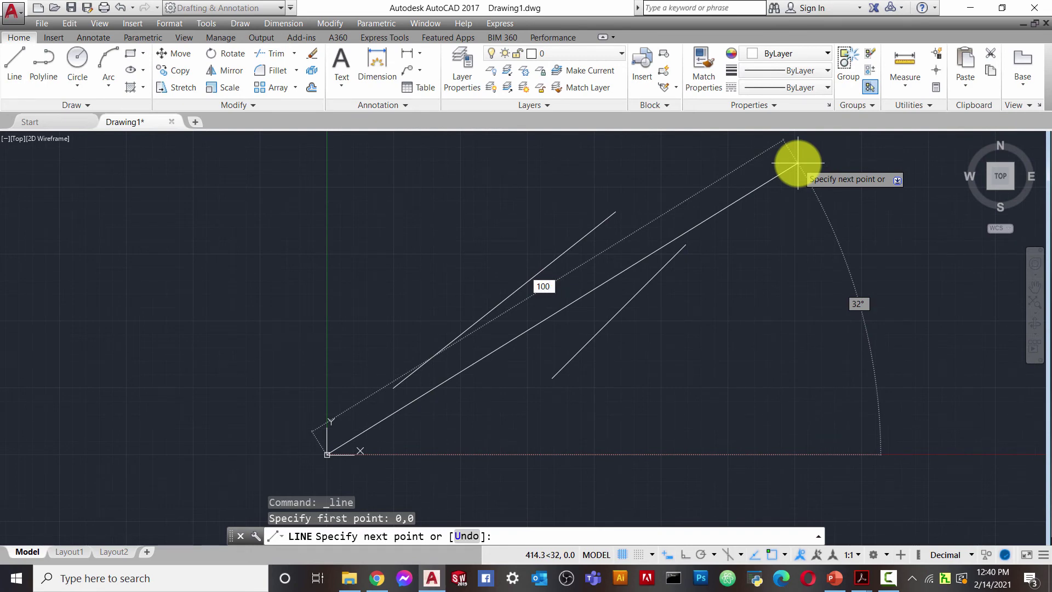
key("Tab")
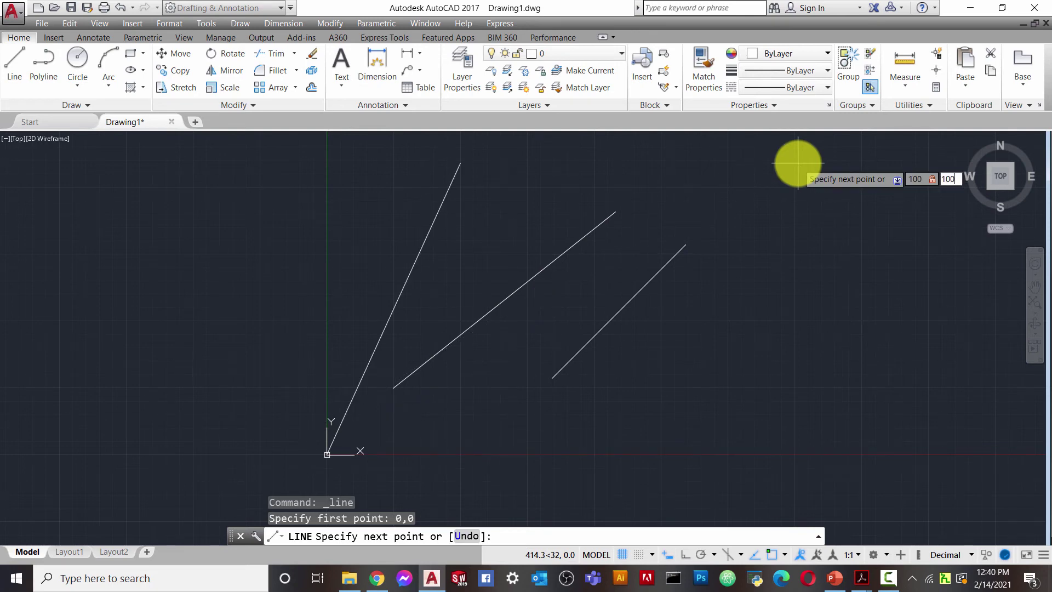
key("Return")
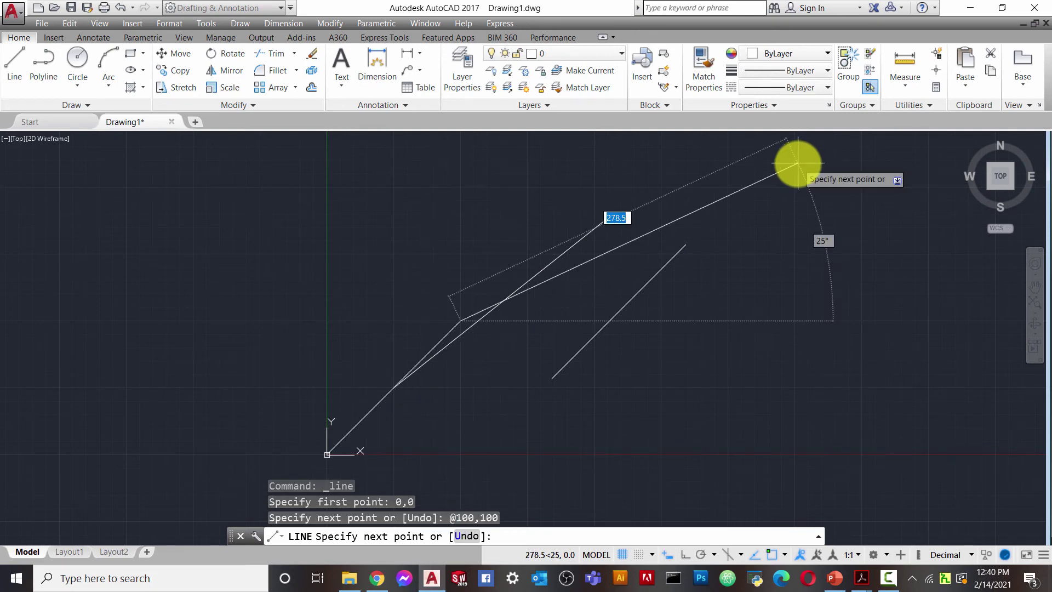
right_click(778, 415)
left_click(788, 424)
Inspect the new line up close, and erase the first freehand diagonal line that starts at about 50,50
scroll(477, 361, "up", 6)
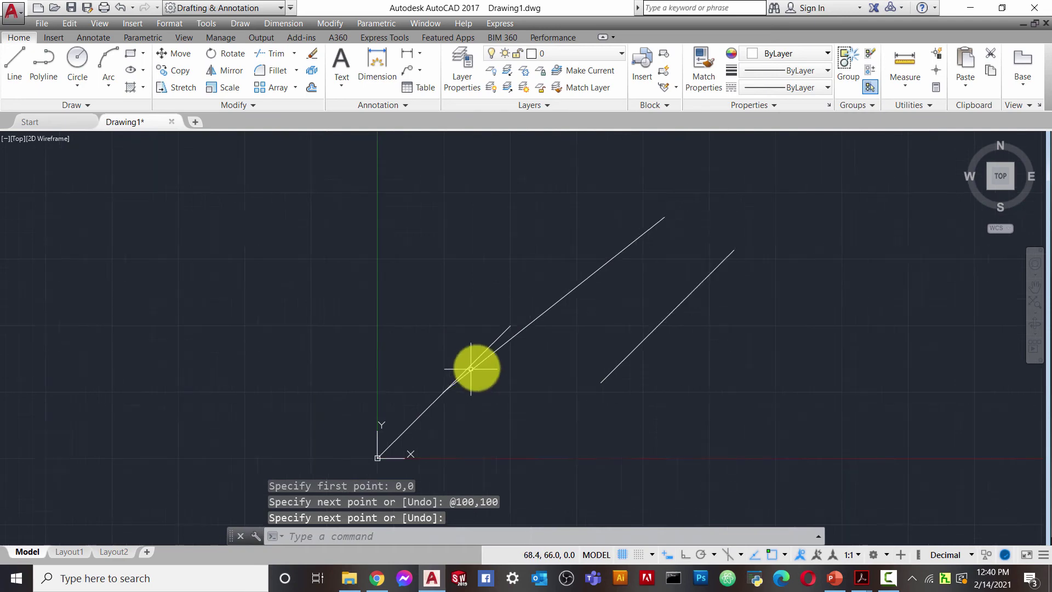
left_click(470, 282)
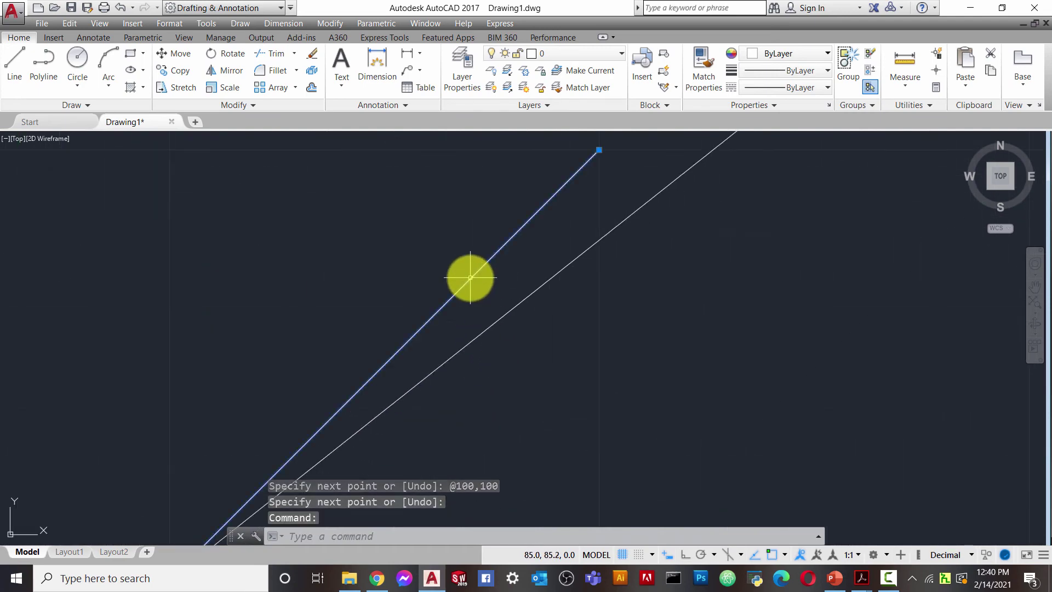
scroll(538, 330, "down", 6)
scroll(564, 337, "up", 6)
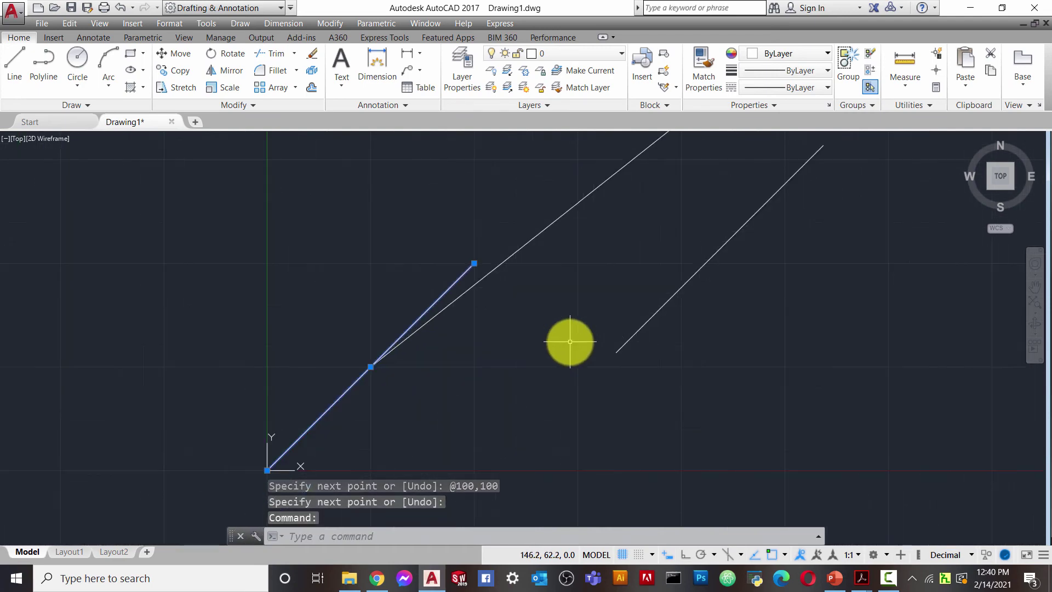
scroll(521, 331, "down", 2)
key("Delete")
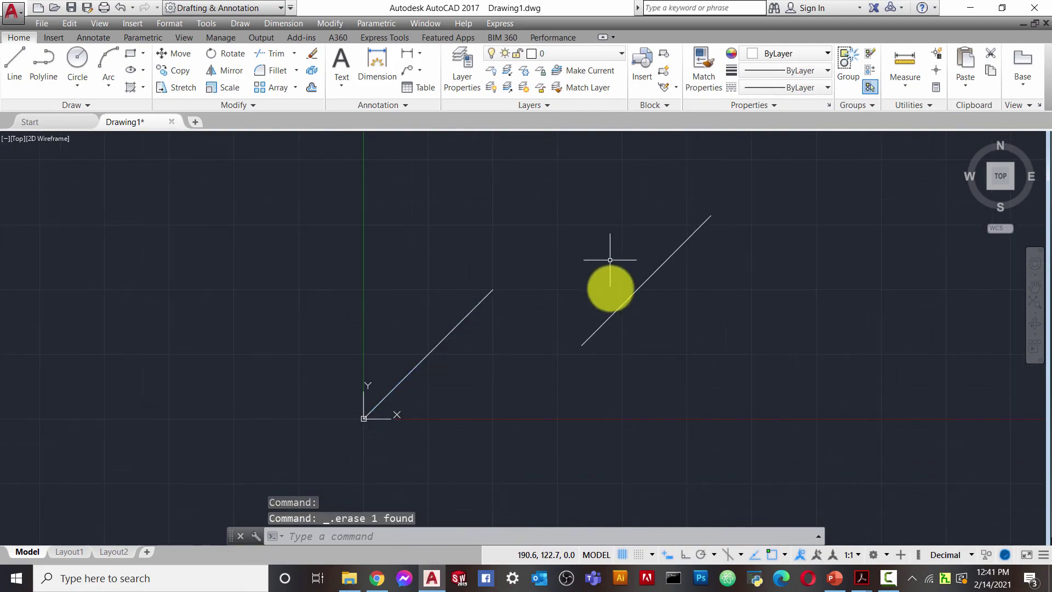
Switch to the PowerPoint slide show and advance past the Angle slide to the Mouse slide
left_click(834, 578)
left_click(562, 394)
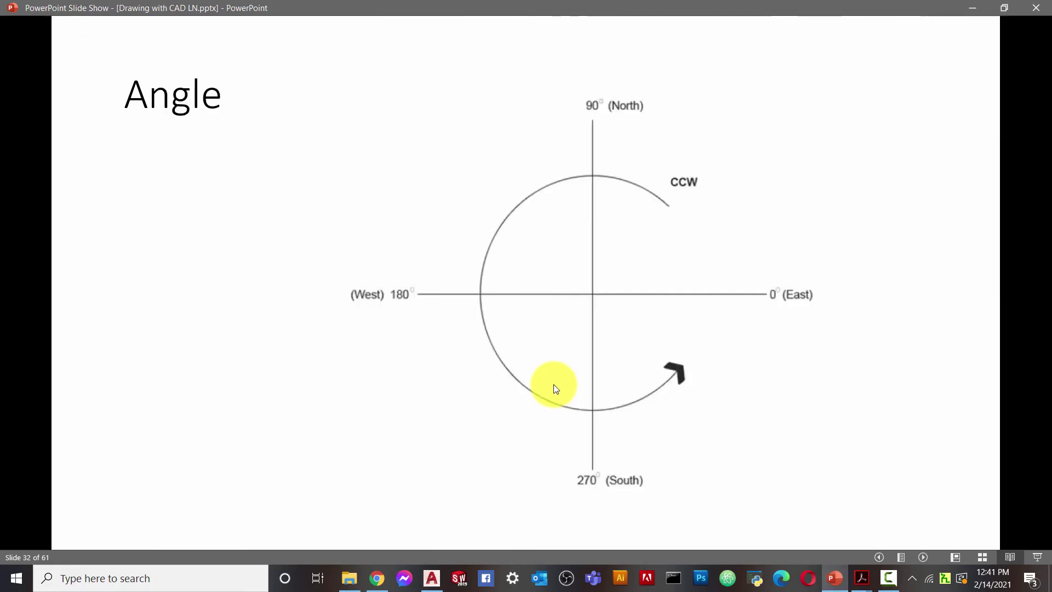
left_click(552, 387)
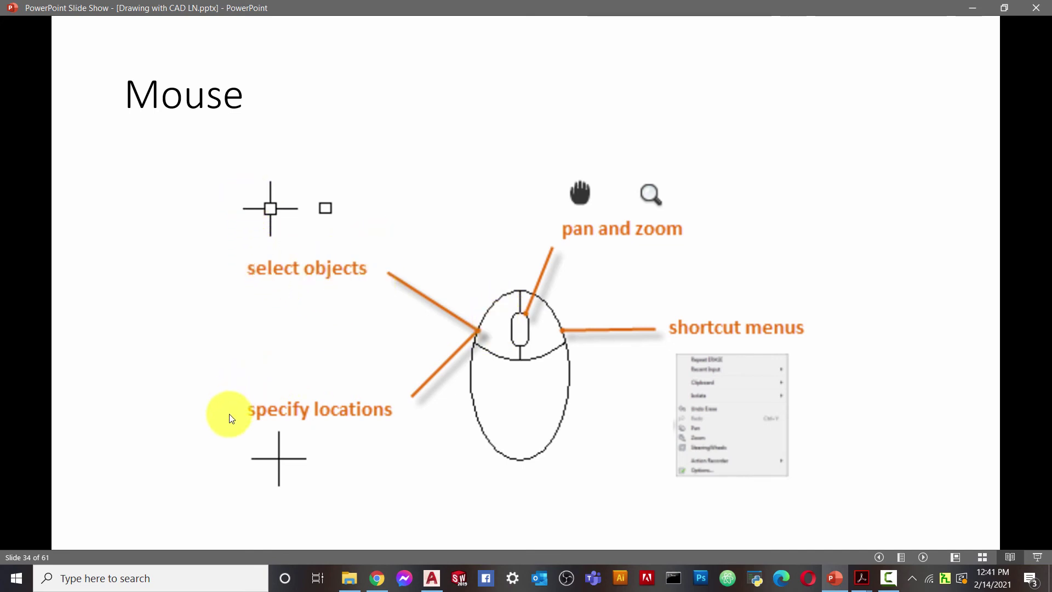
Back in AutoCAD, select the line starting at the origin and examine it at different zoom levels, and return to the PowerPoint Mouse slide
left_click(431, 578)
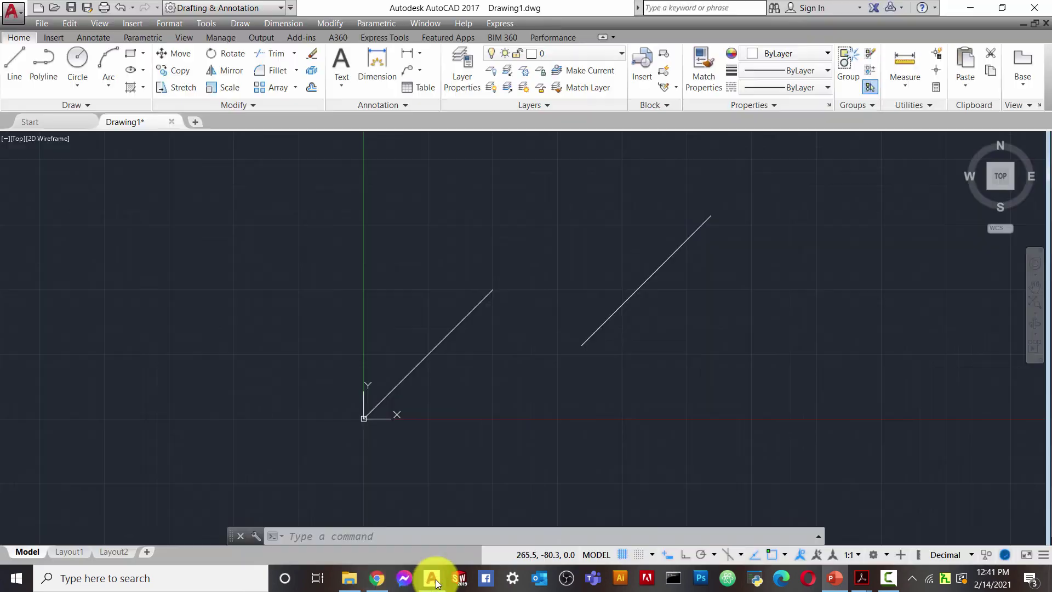
left_click(460, 321)
scroll(464, 340, "down", 2)
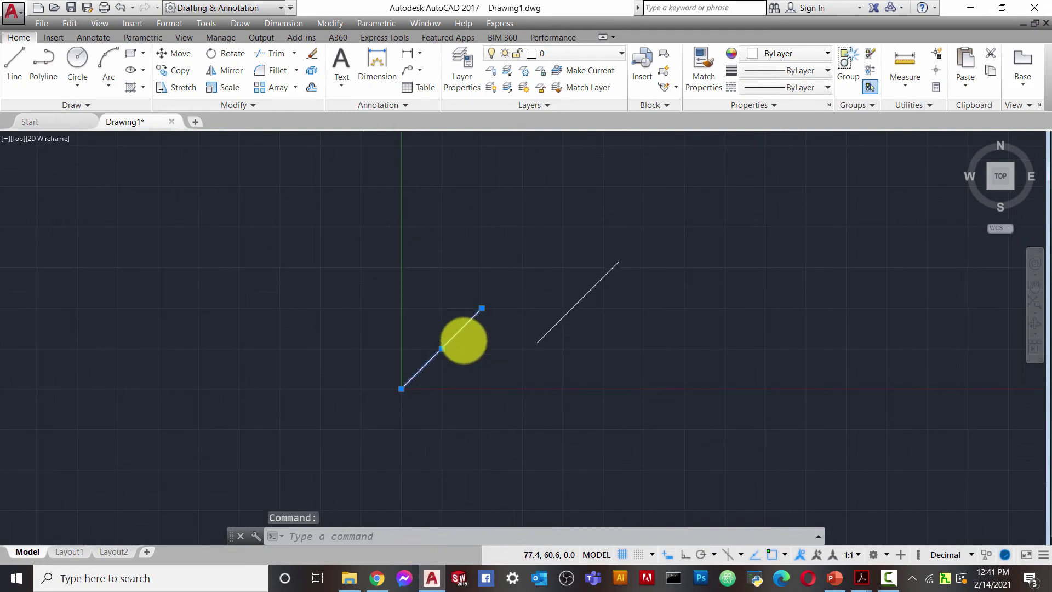
scroll(464, 339, "up", 3)
scroll(462, 340, "down", 3)
scroll(462, 340, "up", 3)
scroll(462, 338, "down", 3)
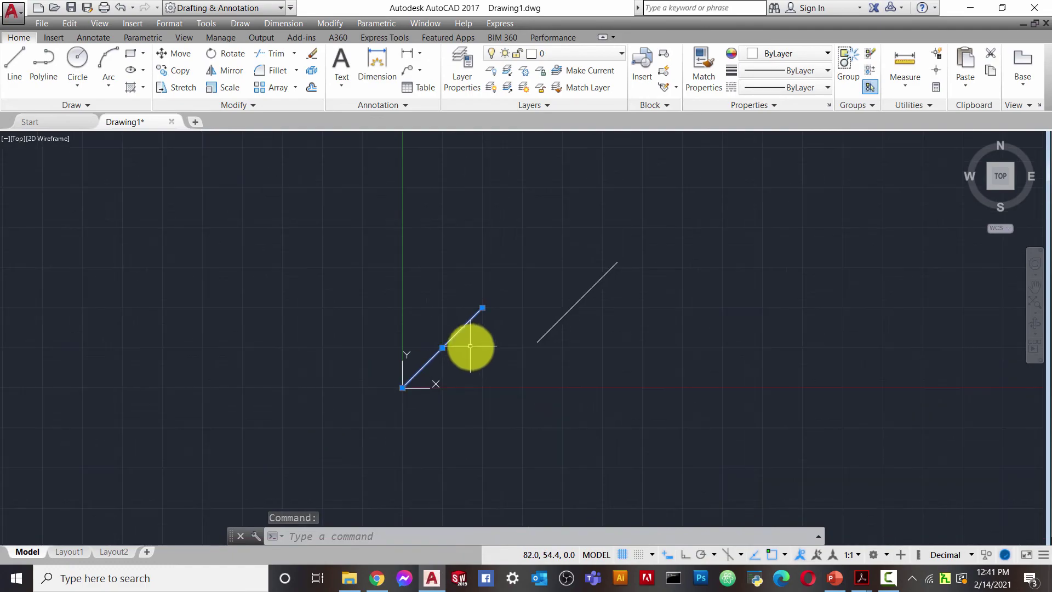
scroll(470, 346, "up", 3)
scroll(475, 347, "down", 3)
left_click(432, 578)
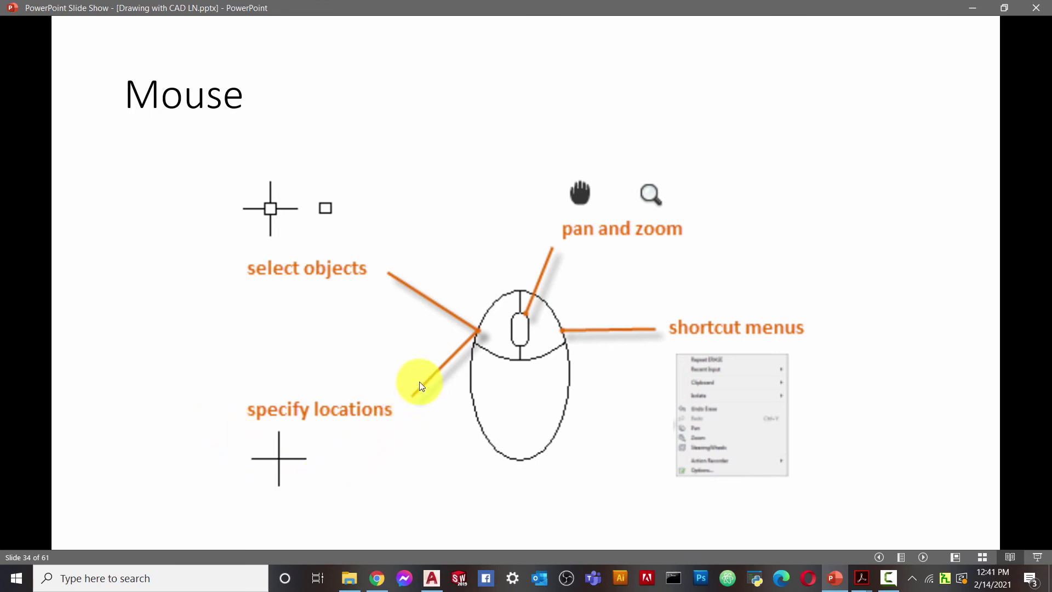
Back in AutoCAD, draw three connected freehand line segments to the right of the existing lines, leaving the shape open, and end the Line command
left_click(433, 578)
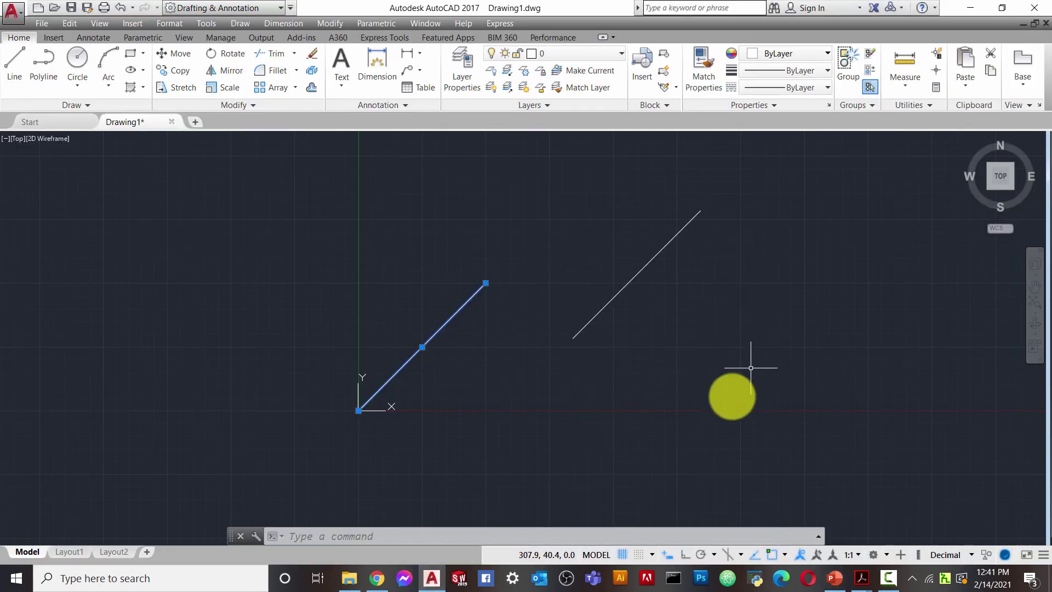
left_click(26, 61)
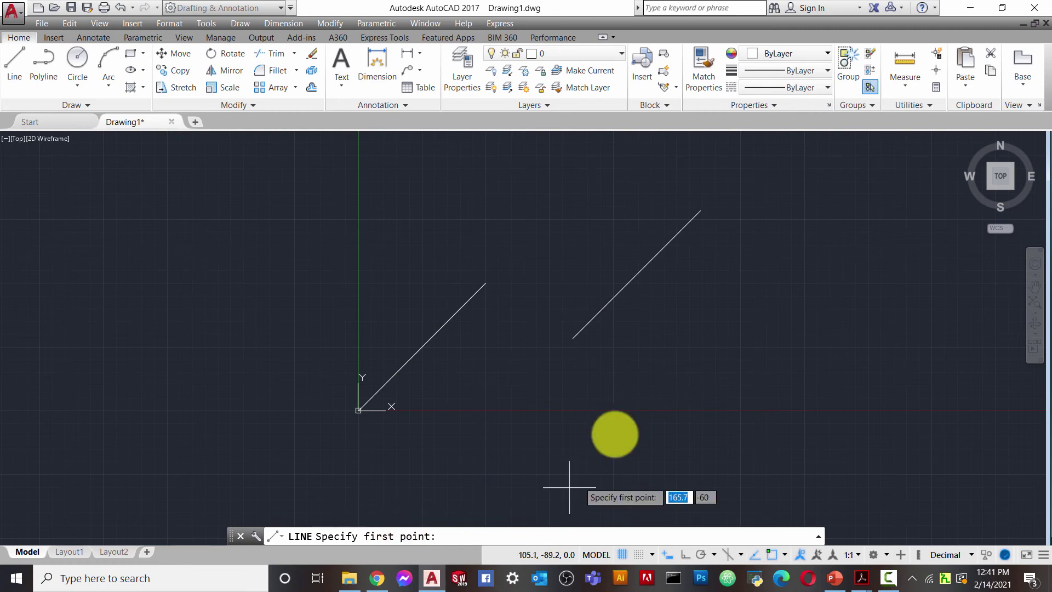
left_click(646, 377)
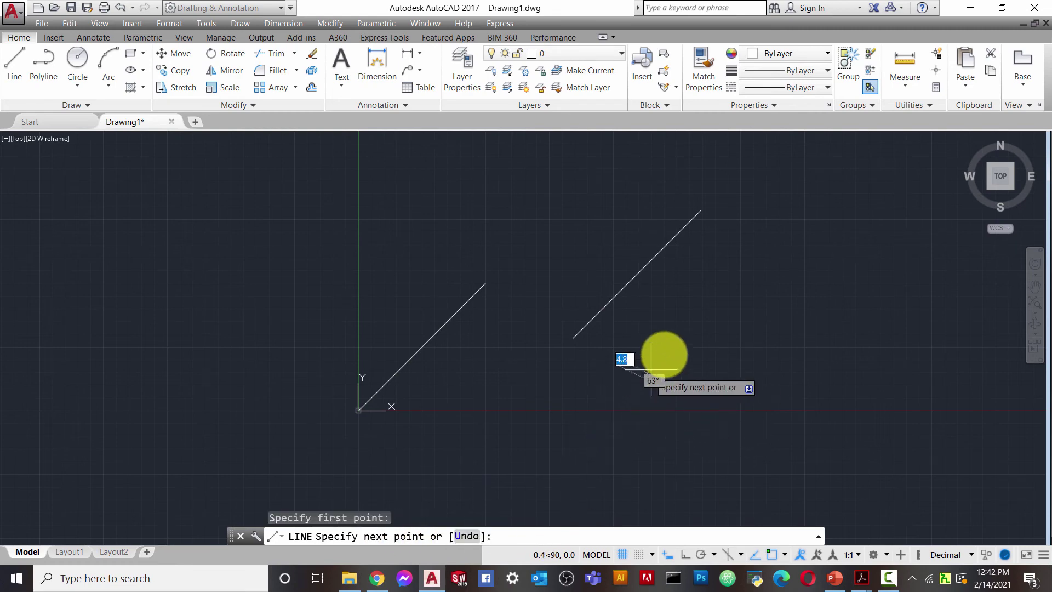
left_click(834, 231)
left_click(910, 385)
left_click(754, 424)
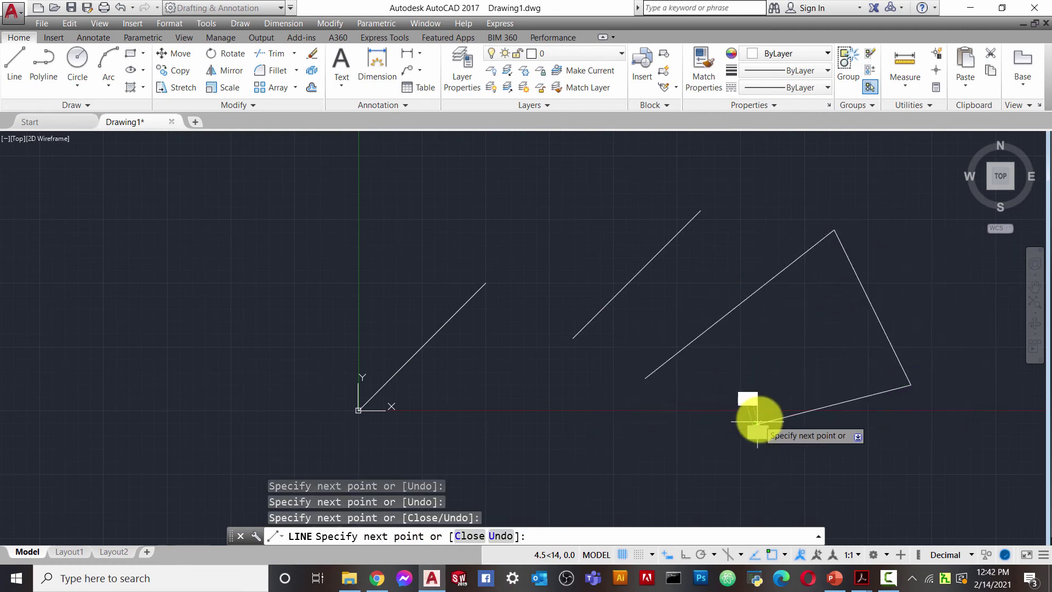
right_click(760, 275)
left_click(814, 281)
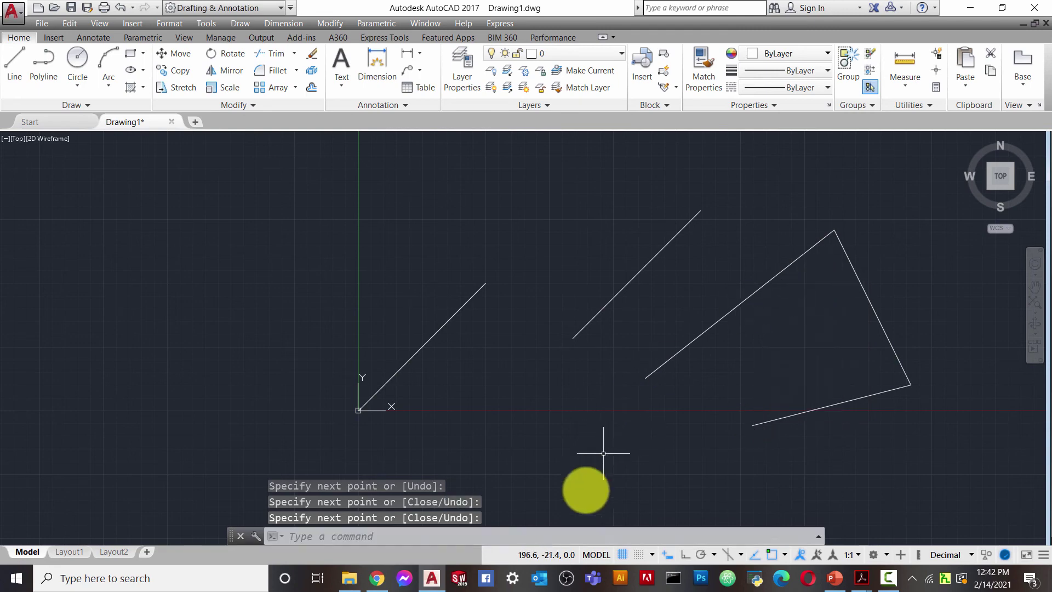
Review pan and zoom on the PowerPoint Mouse slide, and return to AutoCAD to pan and zoom repeatedly around the drawn lines
left_click(834, 578)
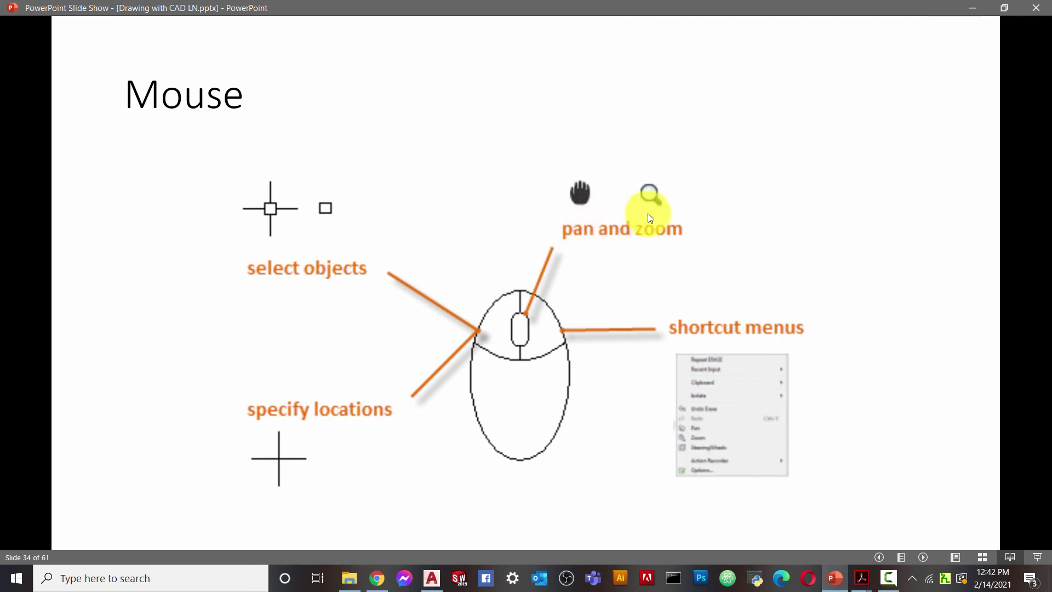
left_click(432, 578)
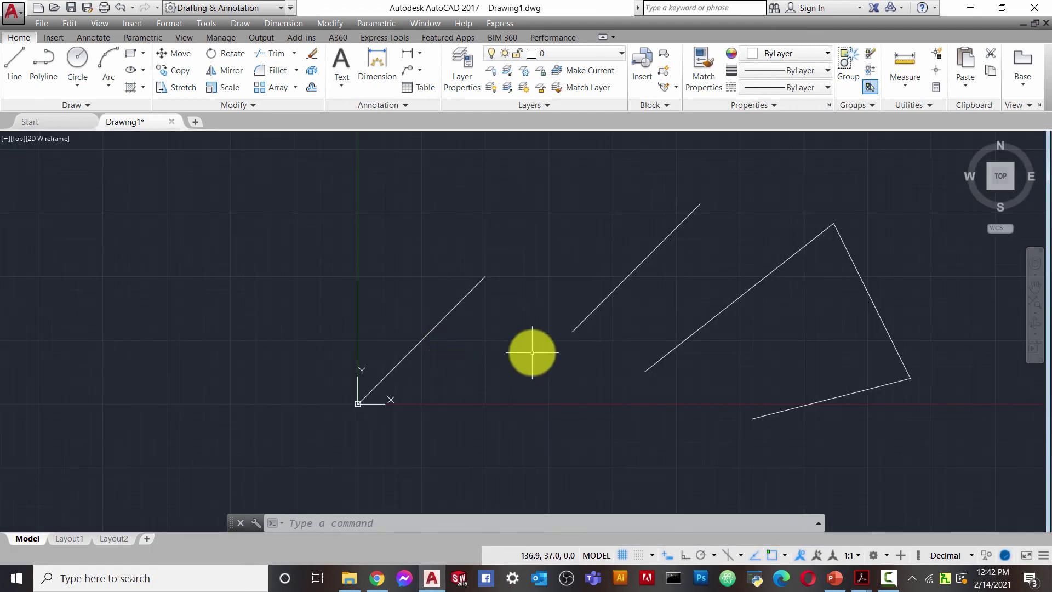
scroll(503, 283, "down", 2)
mouse_move(503, 283)
middle_mouse_down()
mouse_move(187, 282)
mouse_move(641, 338)
mouse_move(688, 330)
mouse_move(398, 299)
middle_mouse_up()
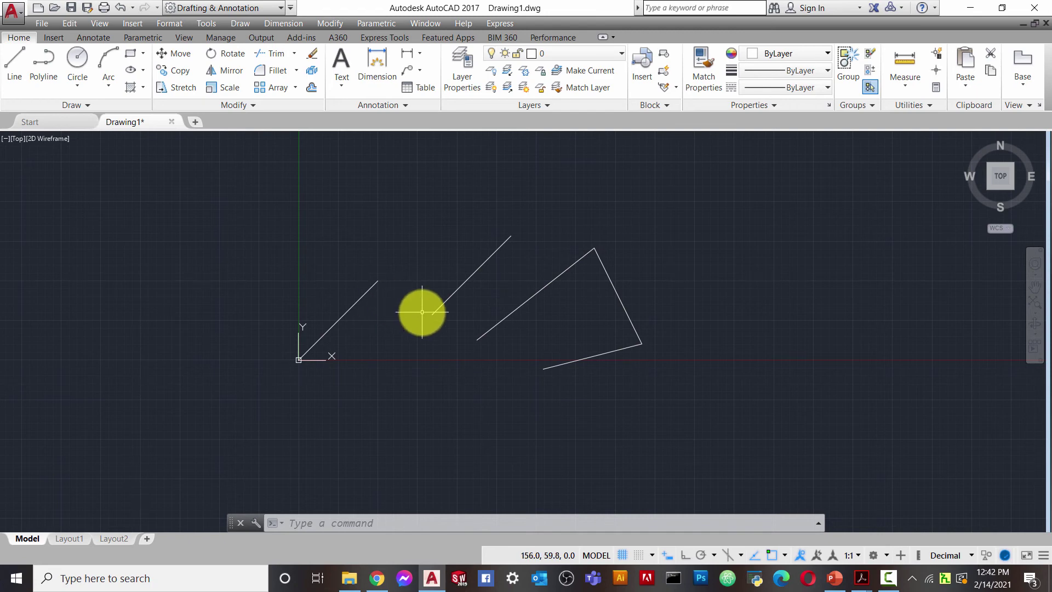
scroll(424, 304, "up", 3)
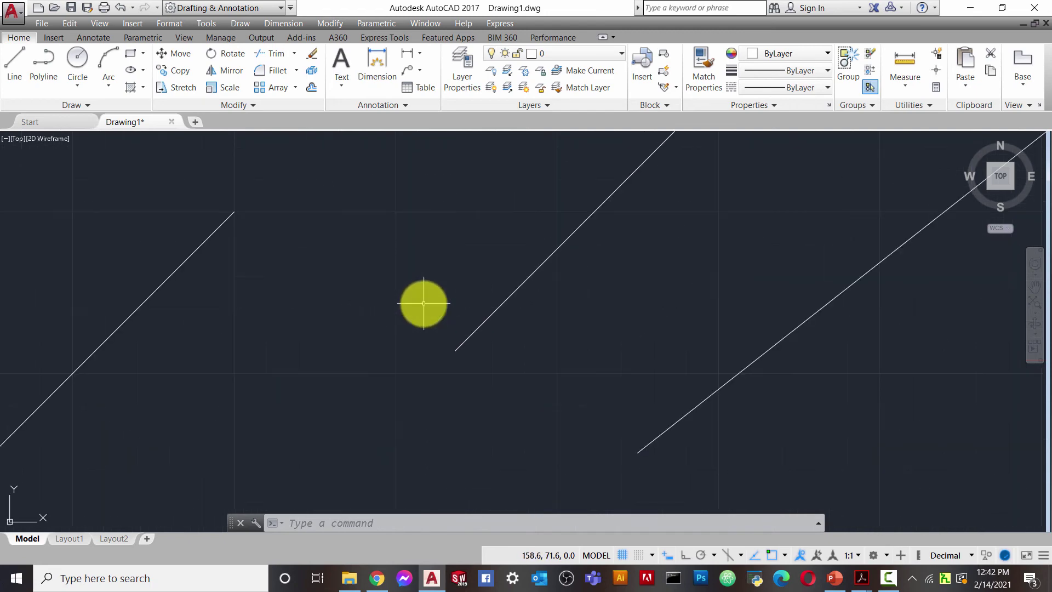
scroll(424, 302, "down", 3)
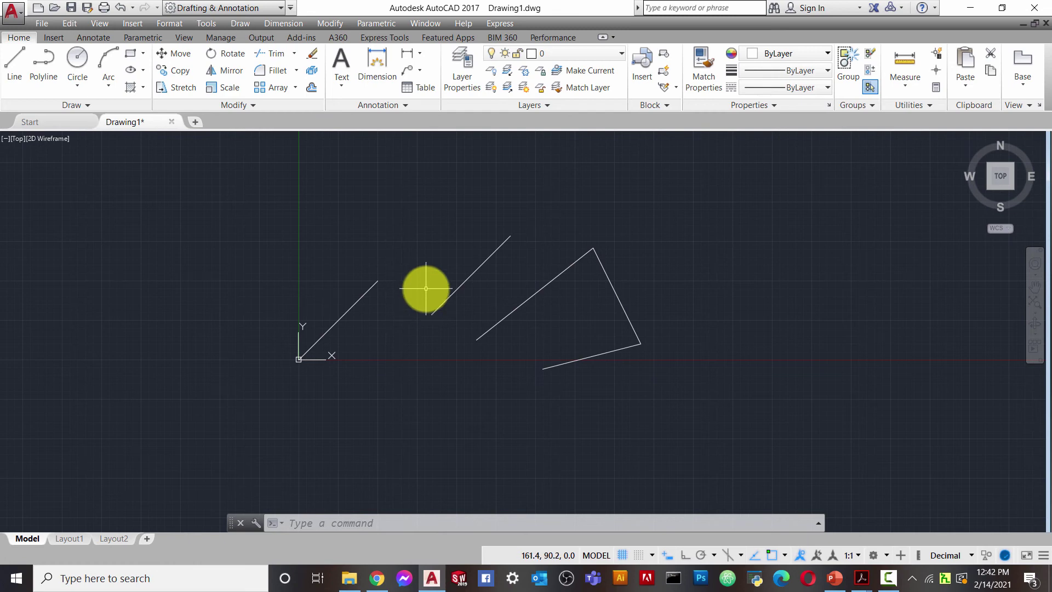
scroll(424, 290, "up", 5)
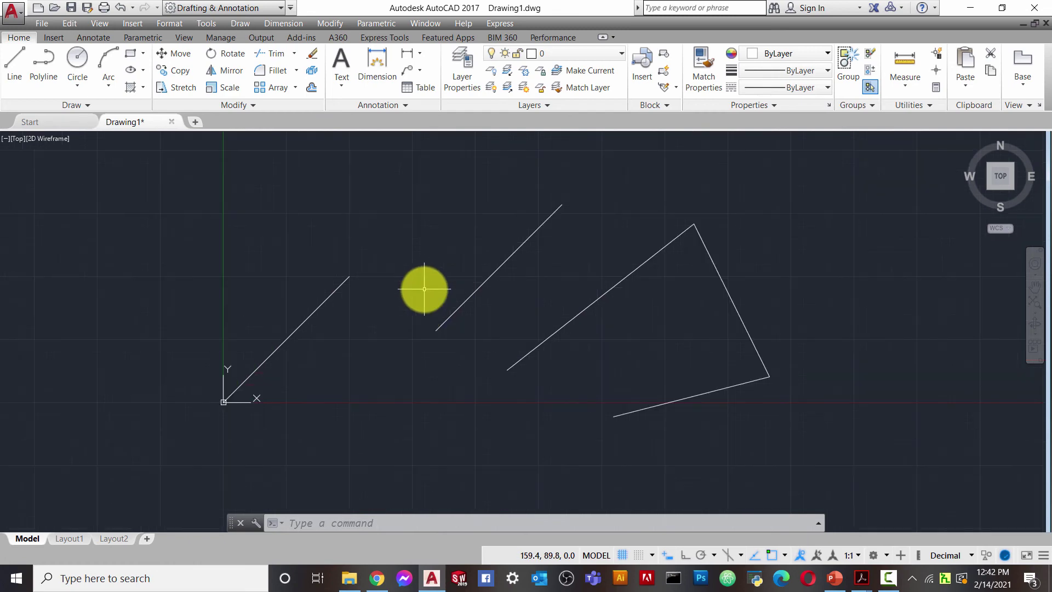
scroll(424, 289, "down", 3)
scroll(424, 289, "down", 2)
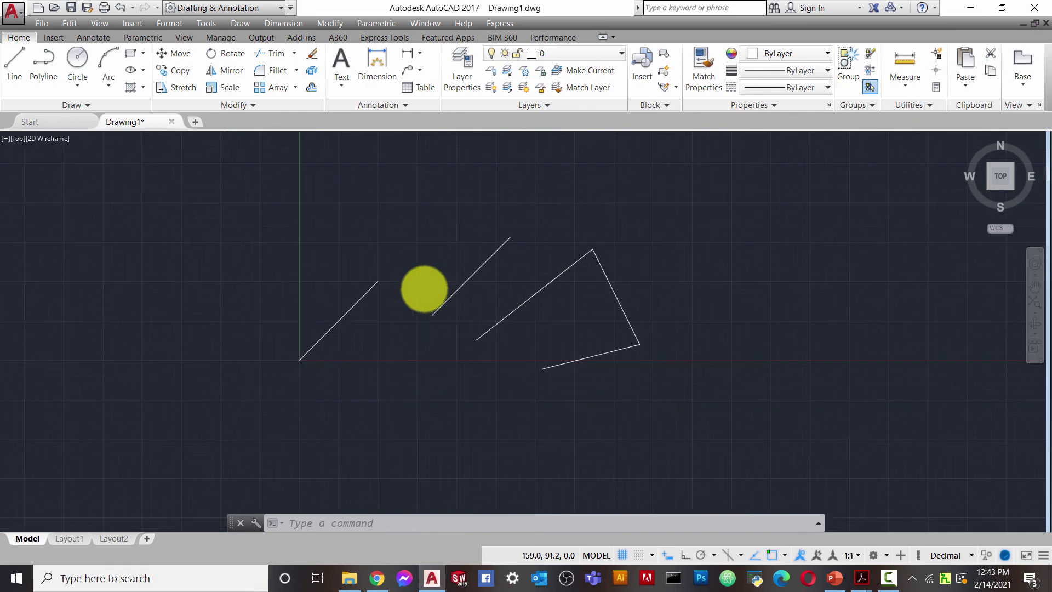
scroll(423, 287, "up", 4)
scroll(431, 289, "down", 2)
scroll(431, 288, "up", 4)
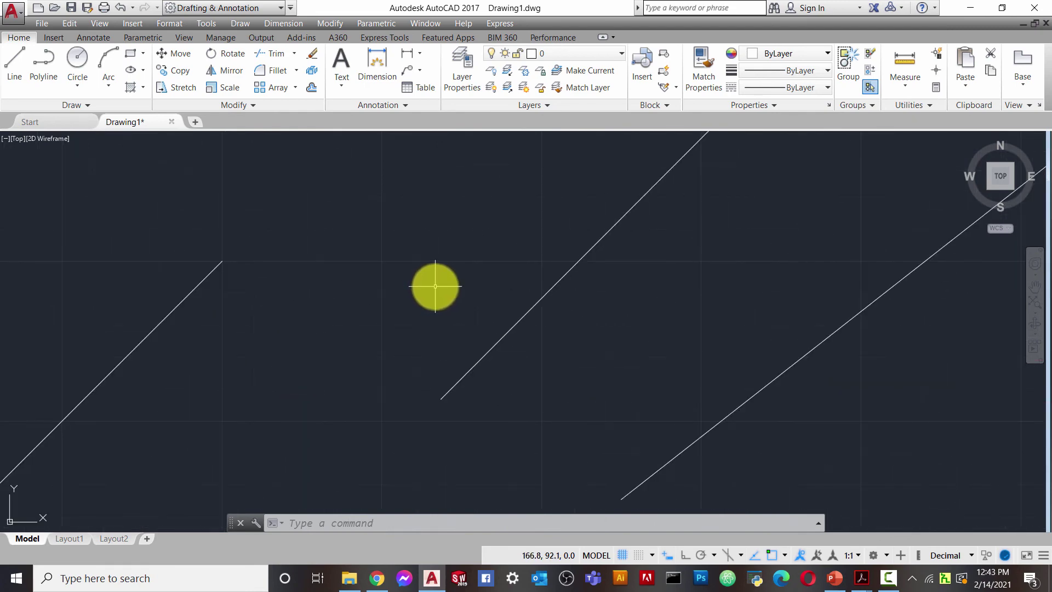
scroll(435, 286, "down", 8)
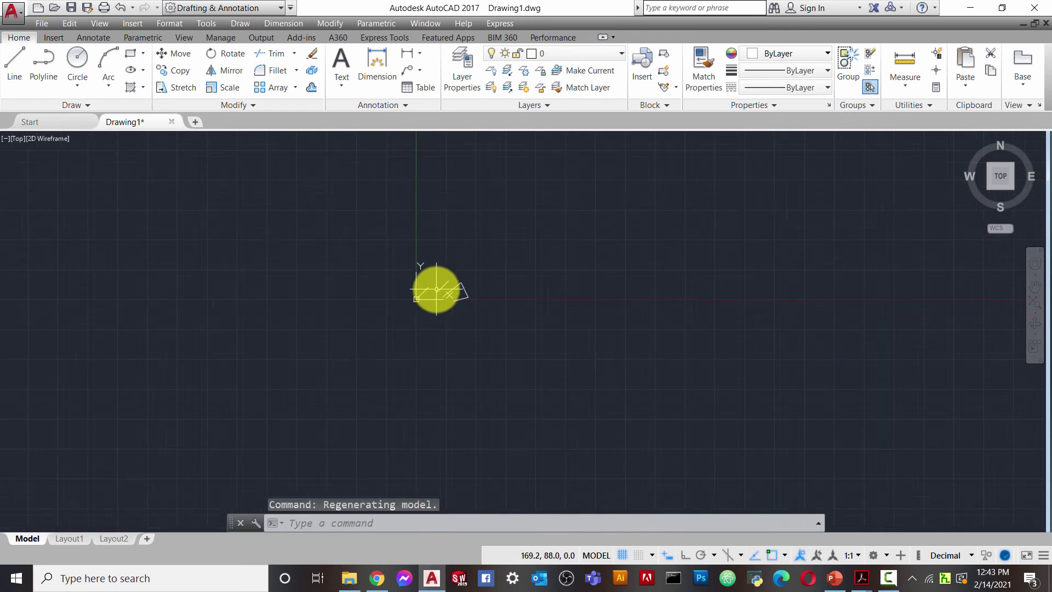
scroll(435, 289, "up", 6)
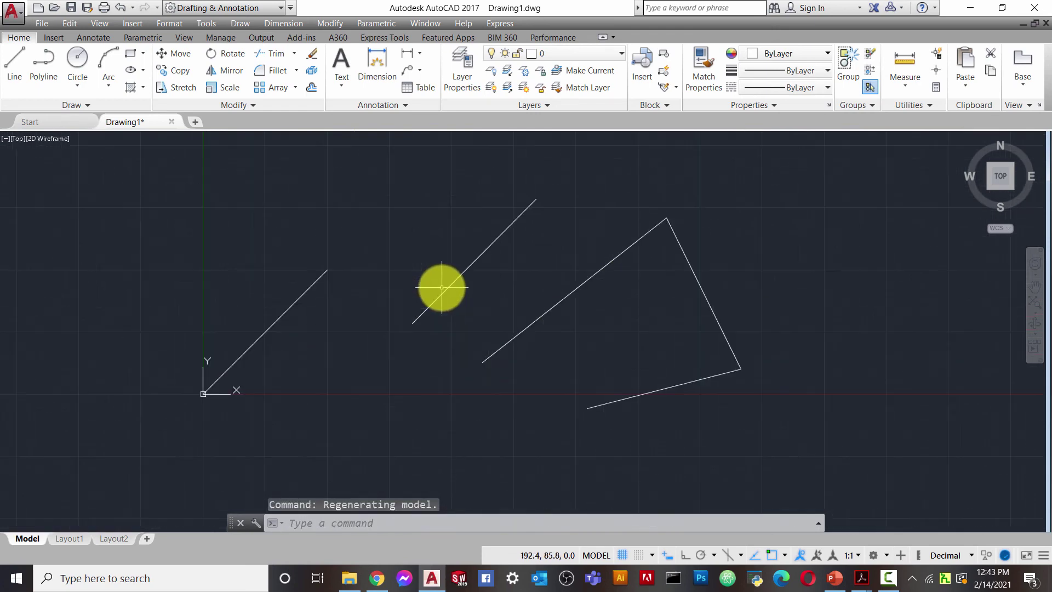
scroll(446, 287, "down", 7)
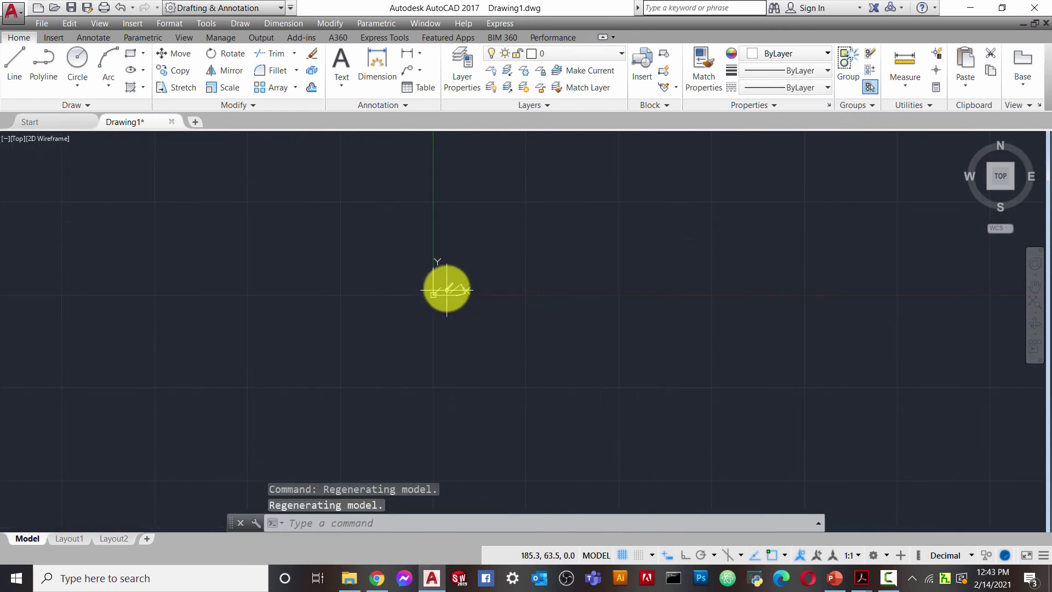
scroll(448, 283, "up", 5)
scroll(450, 282, "down", 2)
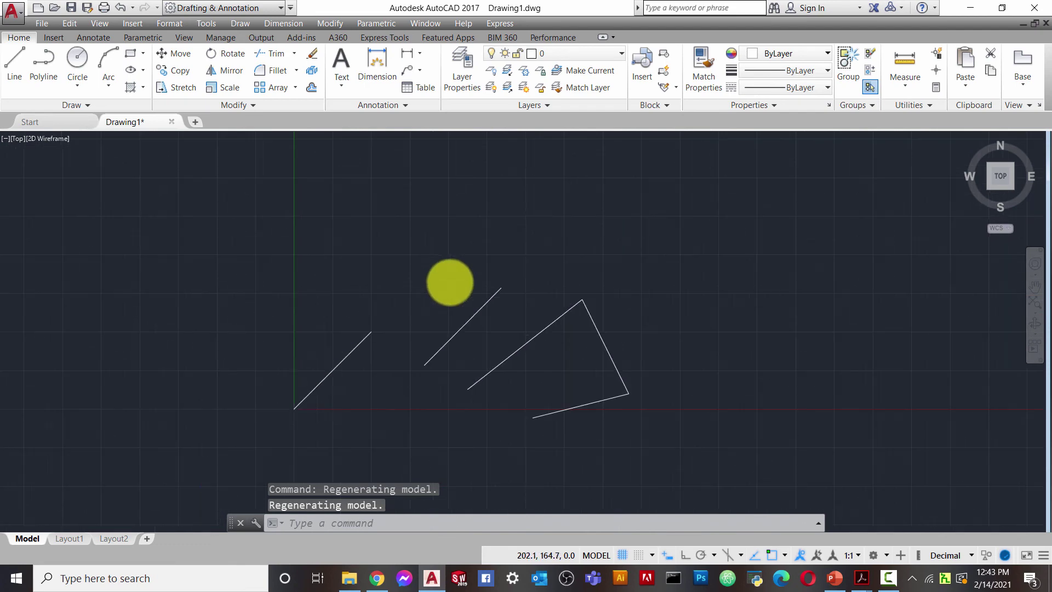
Examine the drawn lines at different zoom levels, from a far overview to a close-up and back
scroll(455, 290, "down", 5)
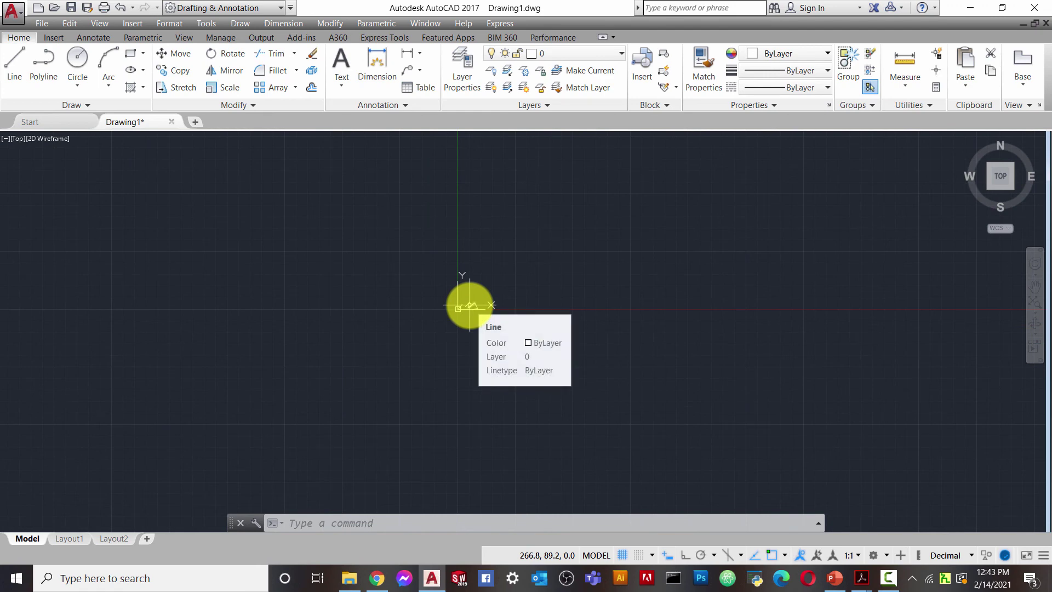
scroll(469, 305, "up", 10)
scroll(470, 305, "up", 6)
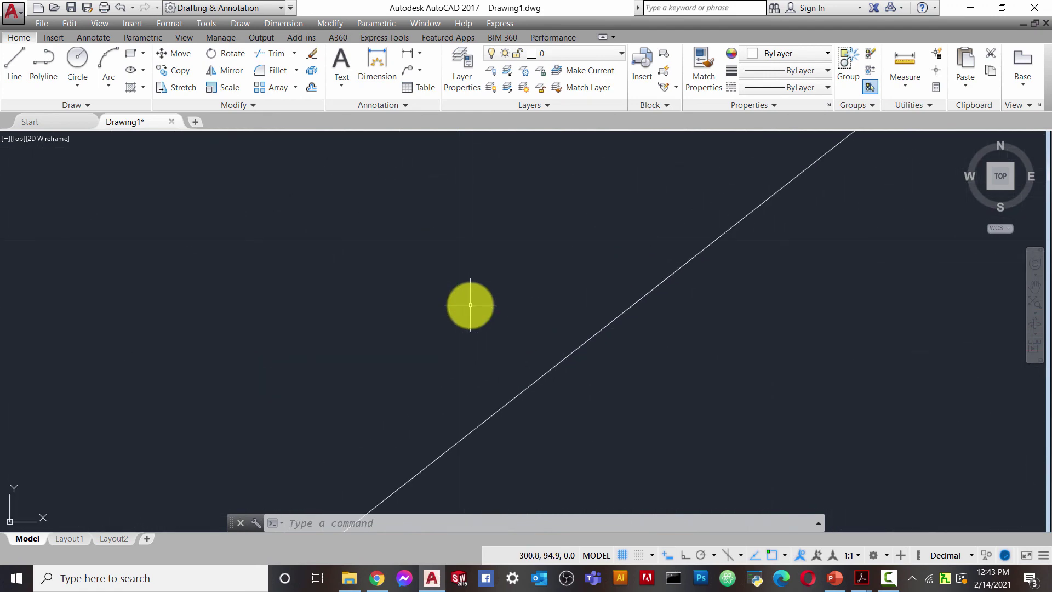
scroll(471, 306, "down", 5)
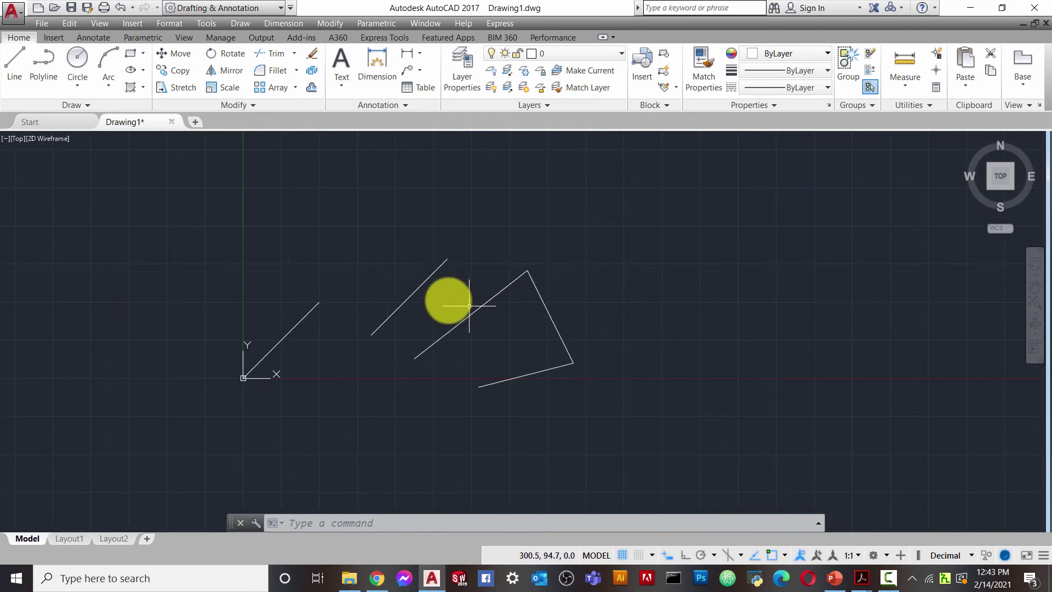
scroll(376, 288, "up", 2)
scroll(376, 288, "up", 3)
scroll(378, 289, "down", 3)
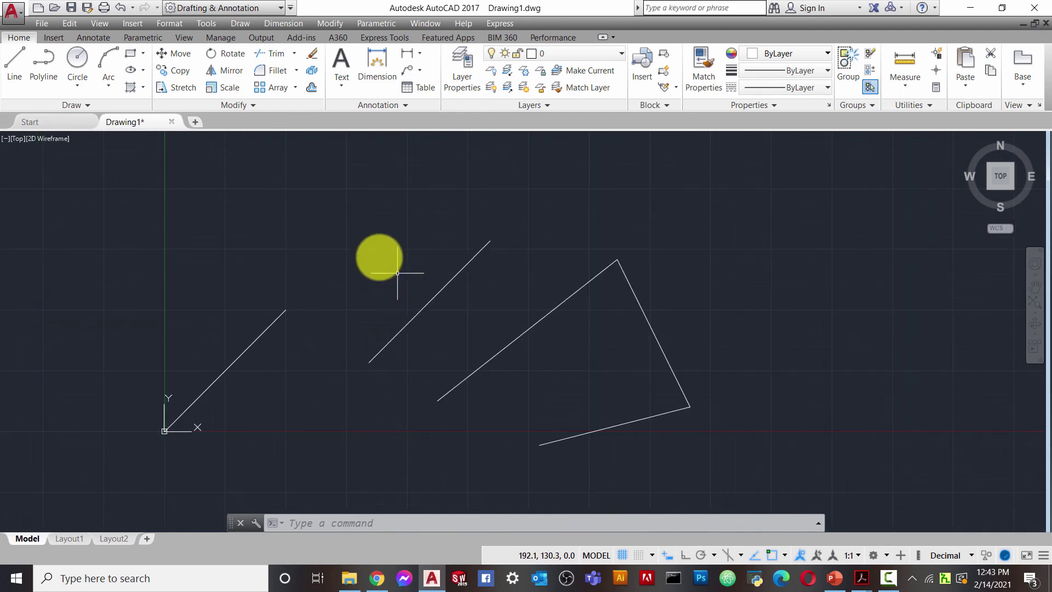
middle_click(454, 316)
middle_click(453, 316)
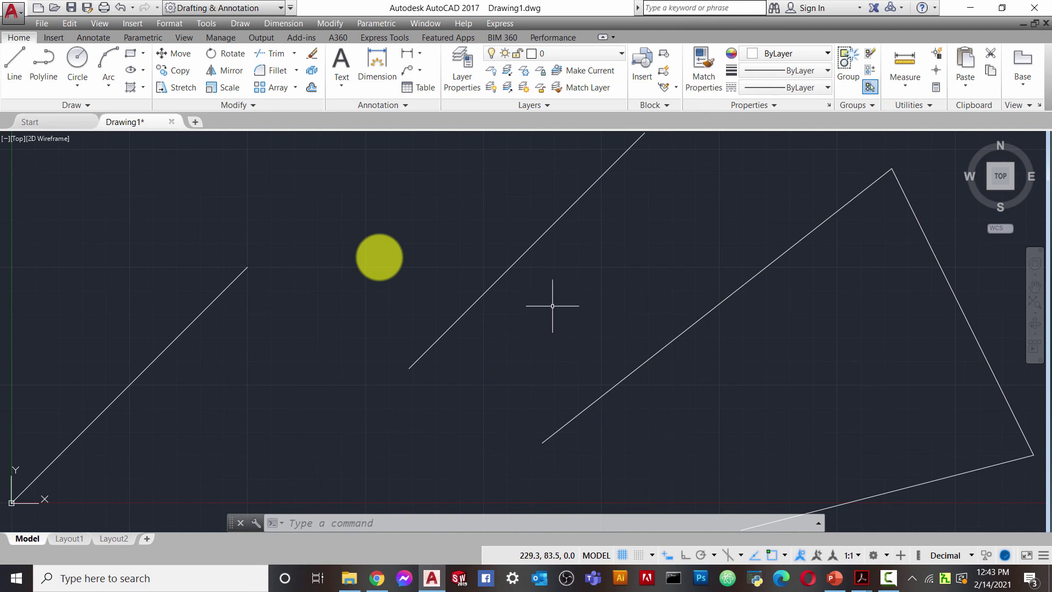
scroll(553, 304, "down", 2)
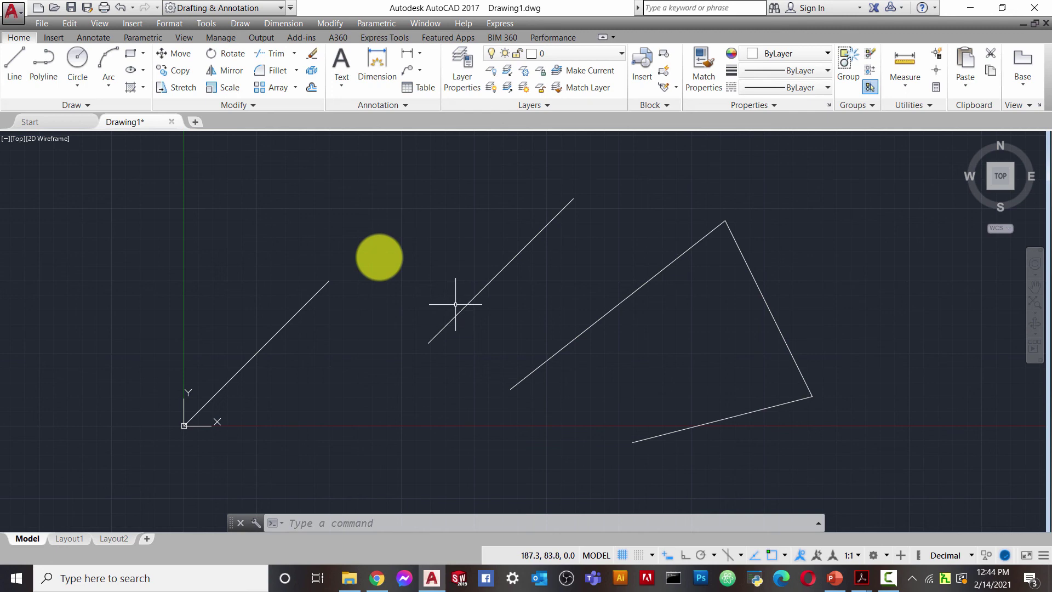
scroll(455, 304, "up", 2)
scroll(455, 304, "down", 5)
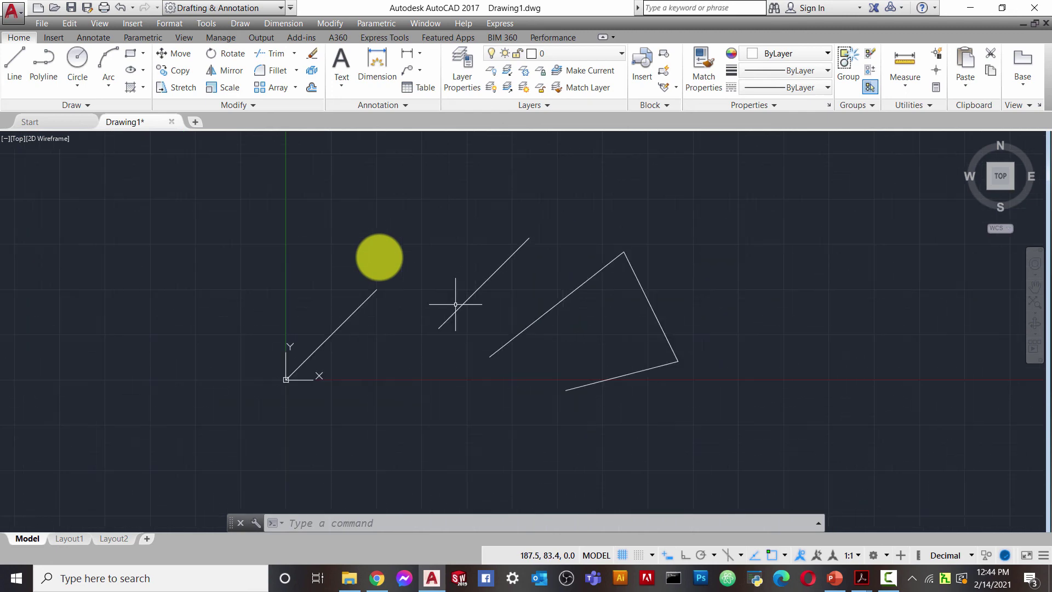
scroll(455, 304, "up", 4)
scroll(455, 304, "down", 4)
scroll(455, 304, "up", 2)
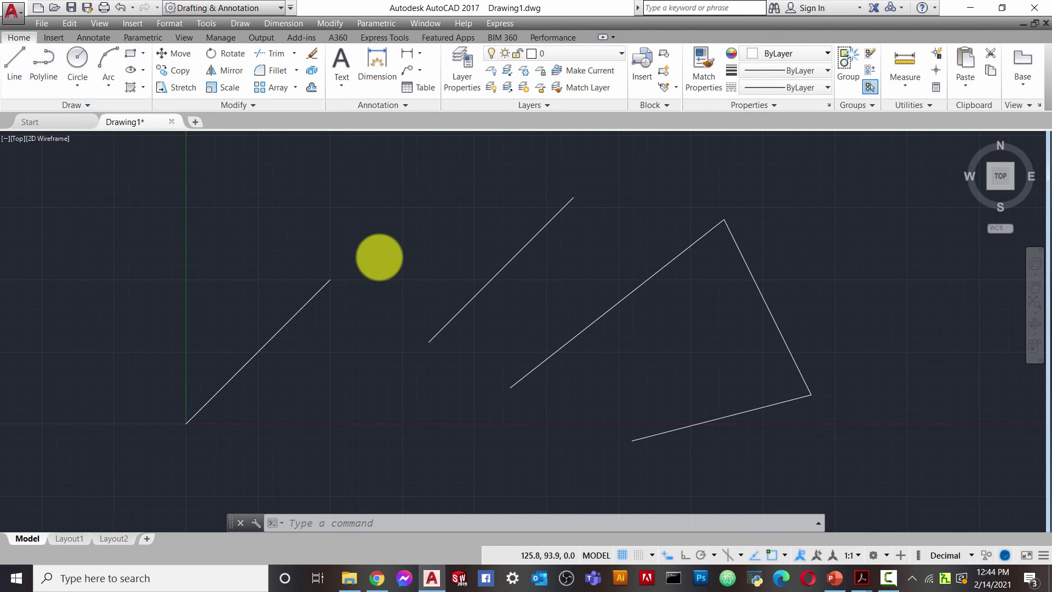
scroll(368, 285, "up", 2)
Draw a freehand circle with a radius of about 311 to the right of the existing lines and end the Circle command
left_click(78, 66)
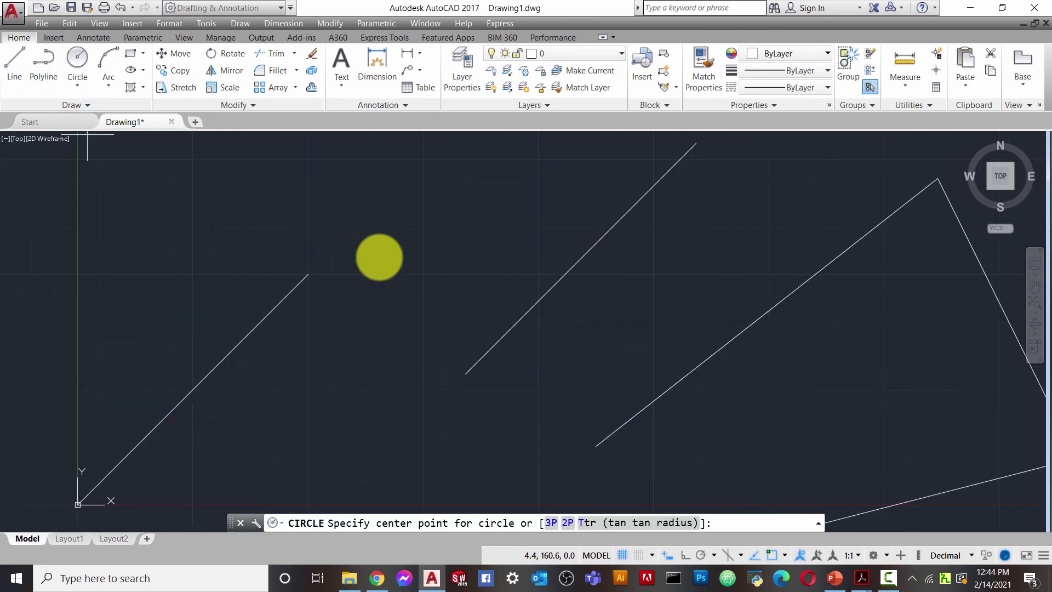
scroll(648, 253, "down", 10)
left_click(806, 282)
left_click(871, 283)
scroll(935, 254, "up", 6)
scroll(829, 267, "down", 4)
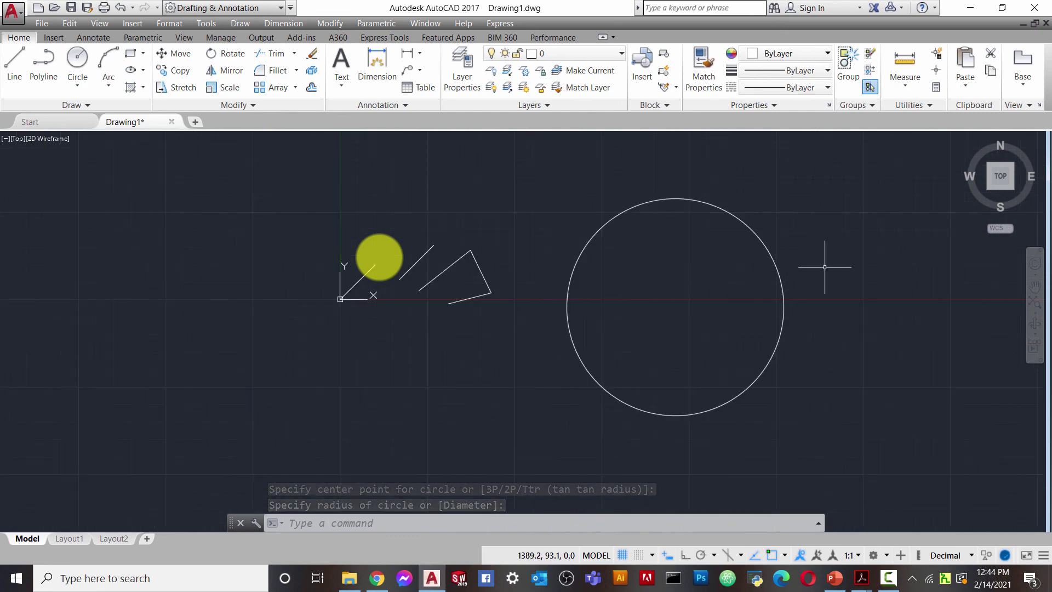
key("space")
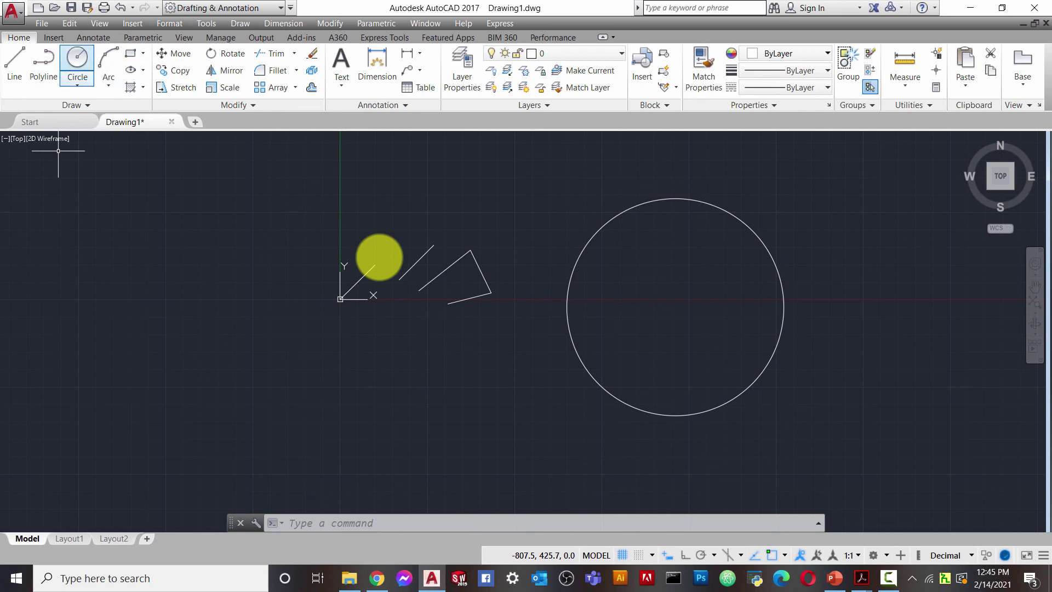
key("Escape")
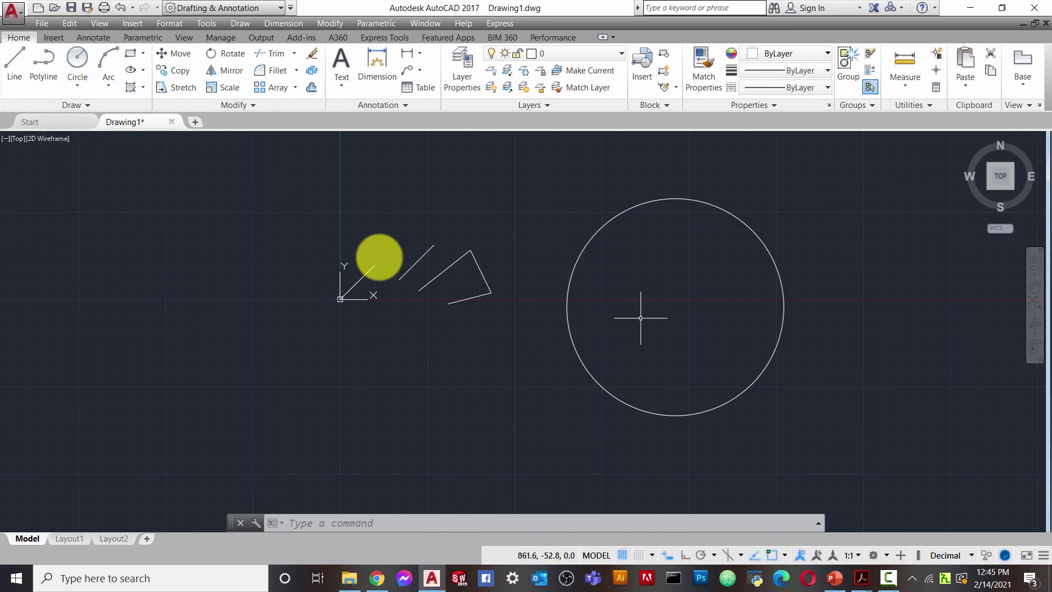
Repeat the Circle command to draw a second freehand circle with a radius of about 306, below and to the right of the first
key("space")
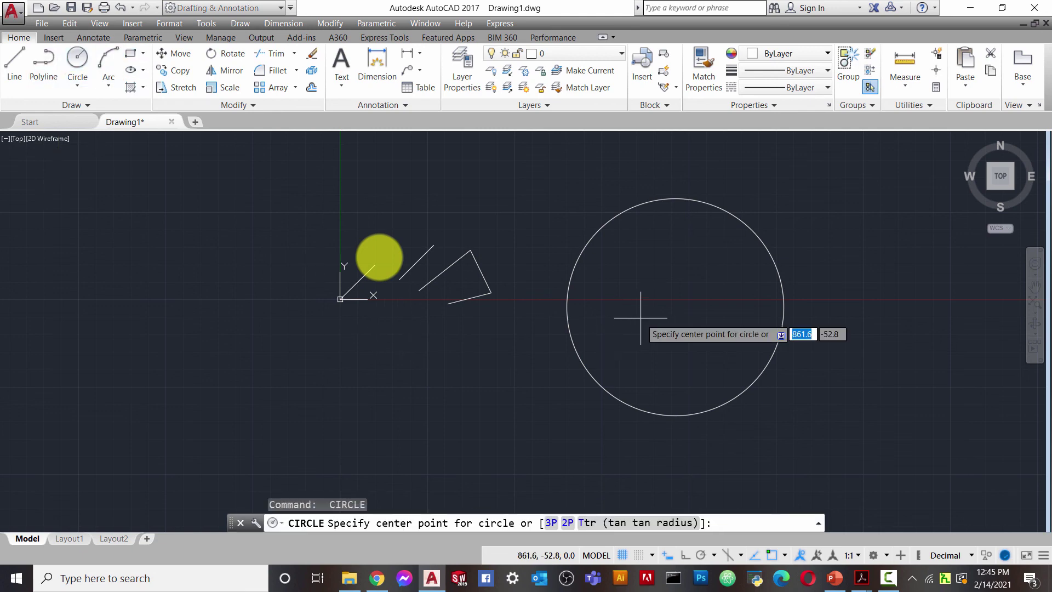
left_click(895, 390)
left_click(927, 289)
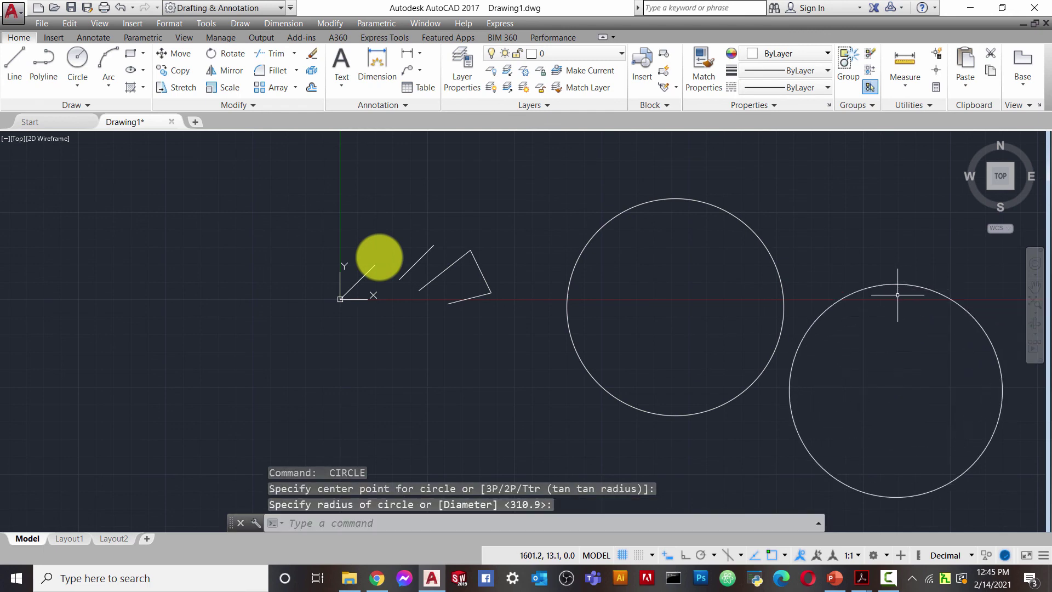
scroll(867, 359, "up", 2)
scroll(871, 358, "down", 5)
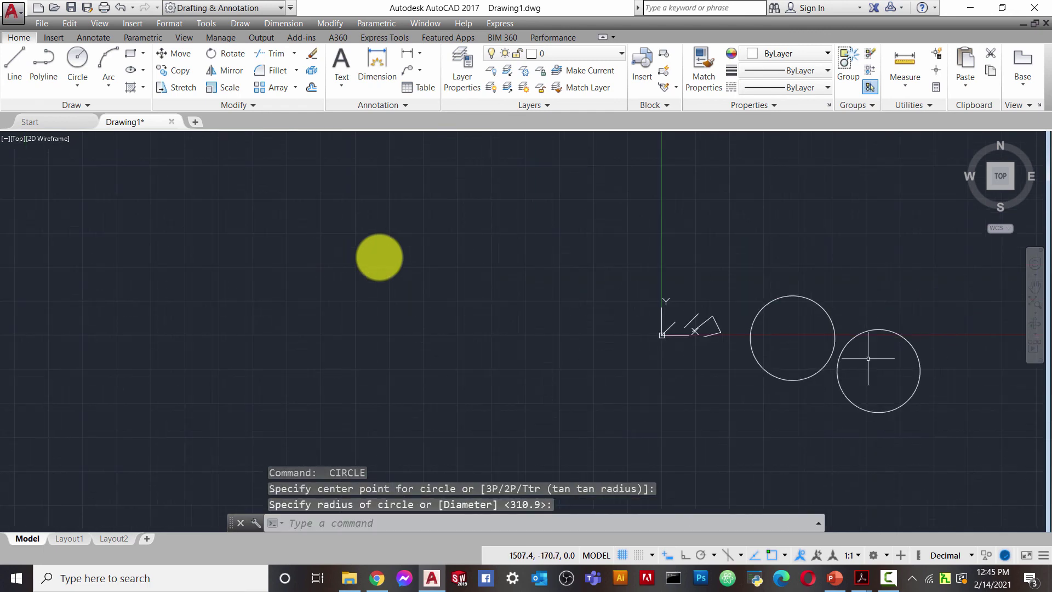
scroll(943, 361, "up", 2)
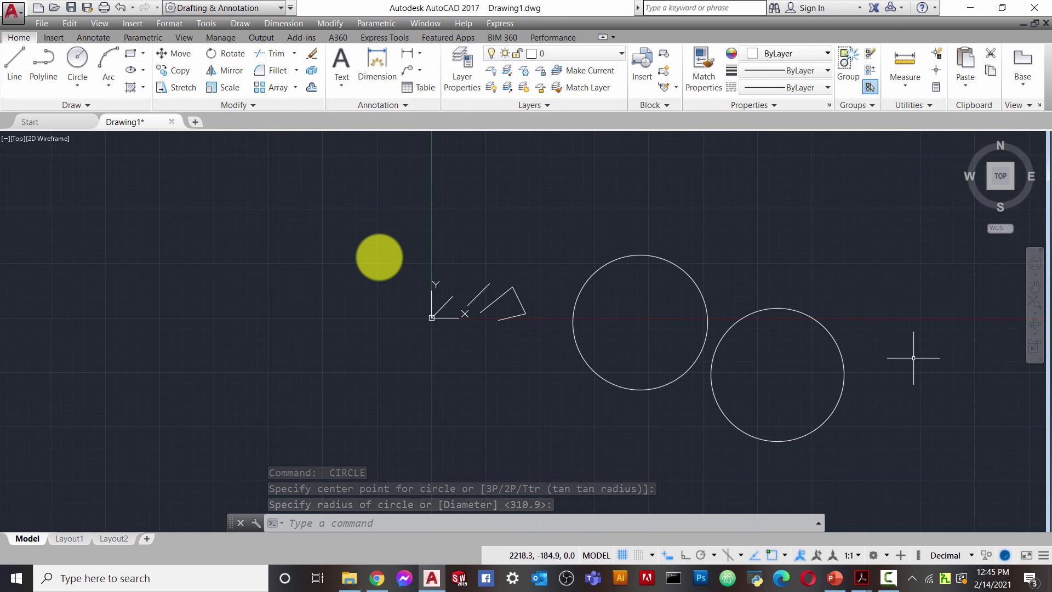
Repeat the Circle command to draw a third freehand circle with a radius of about 360 to the left of the origin
key("space")
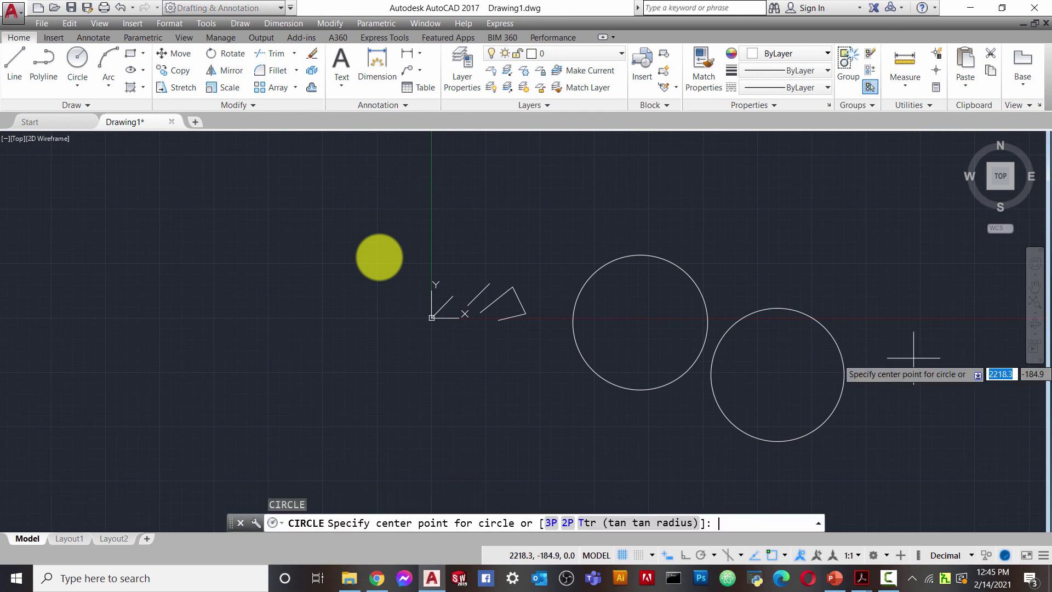
left_click(314, 339)
left_click(332, 262)
scroll(429, 321, "up", 2)
scroll(433, 315, "down", 5)
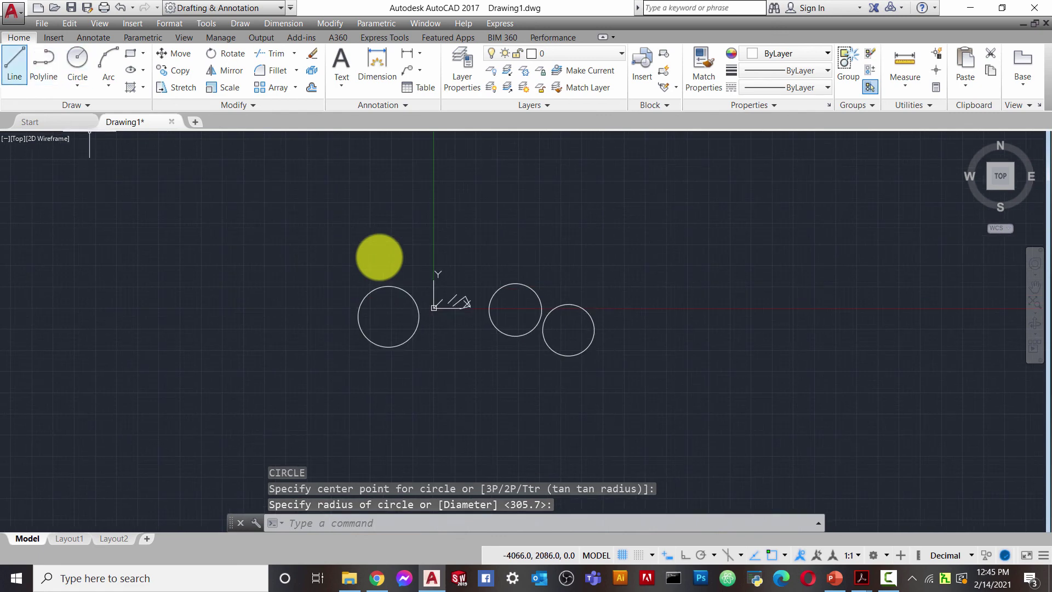
Draw a single freehand line rising to the right, above and to the right of the circles, and end the Line command
type("l")
key("space")
left_click(633, 240)
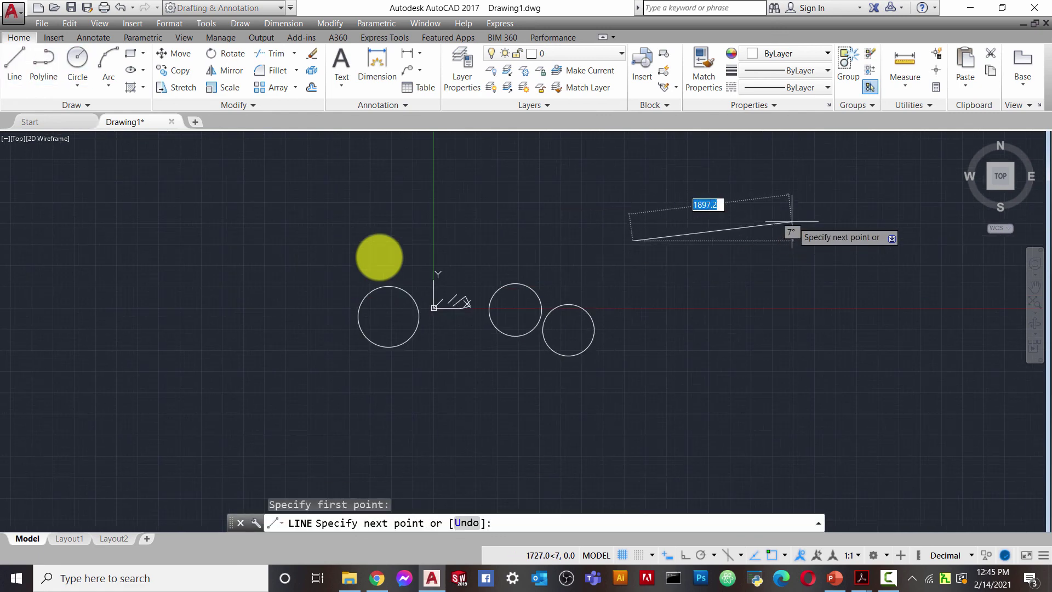
left_click(818, 192)
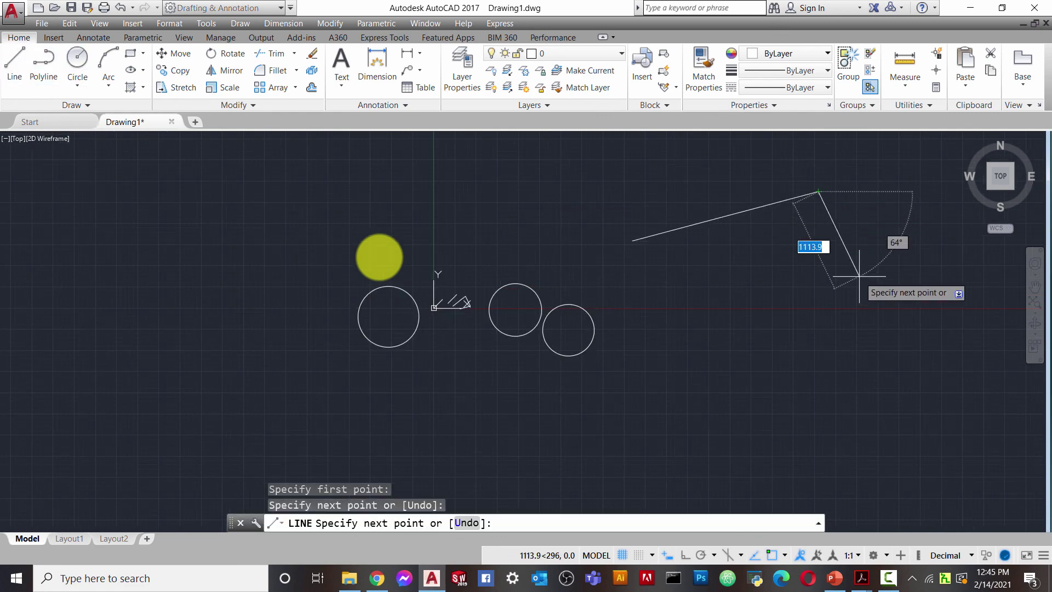
key("Return")
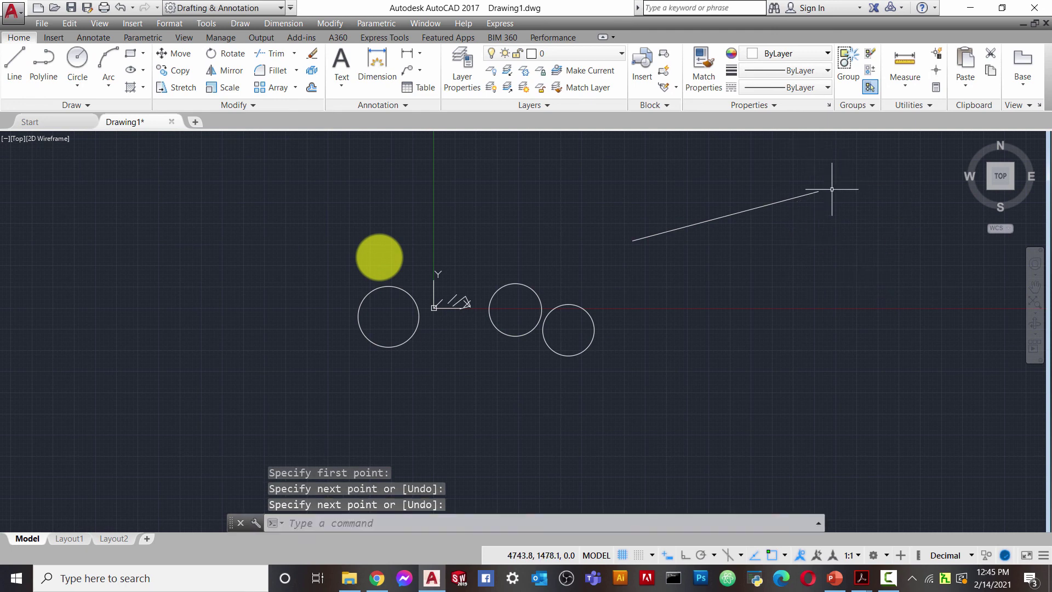
Draw a second freehand line rising to the right just below the previous one, and end the Line command
scroll(831, 189, "up", 2)
left_click(14, 65)
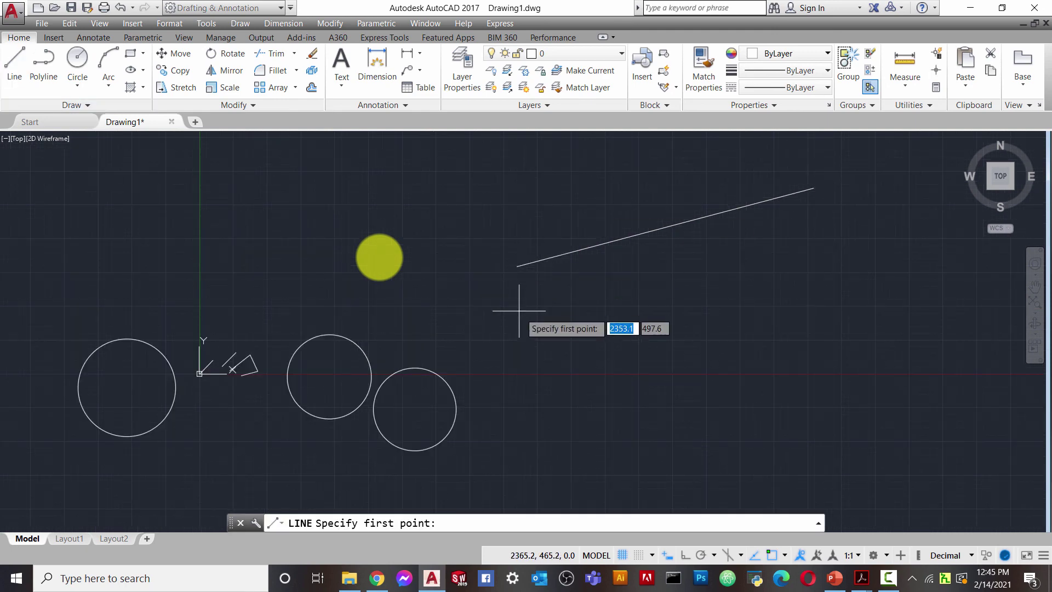
left_click(591, 349)
left_click(820, 297)
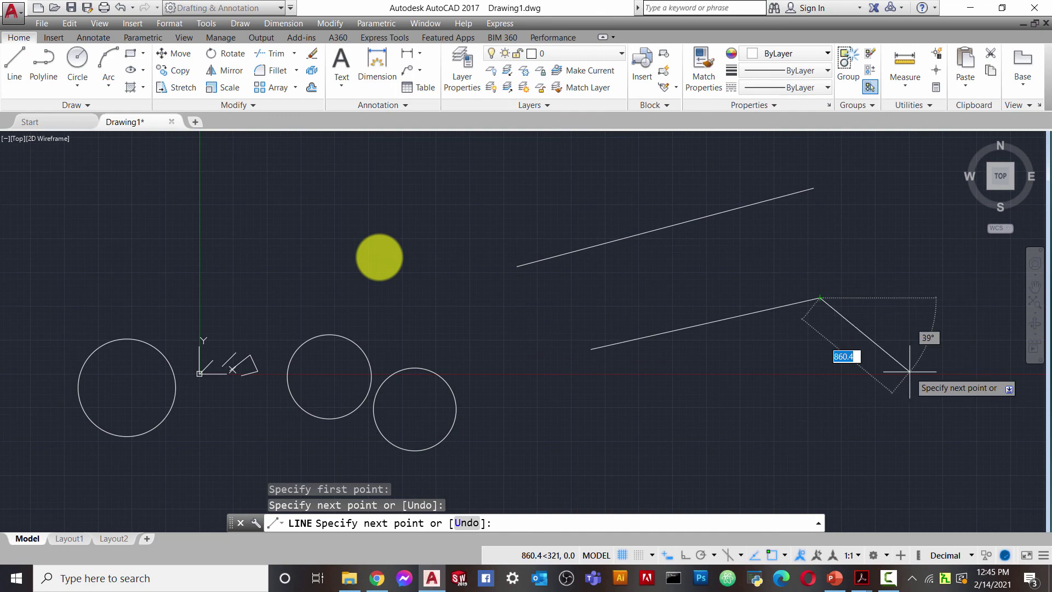
key("Return")
scroll(802, 345, "up", 5)
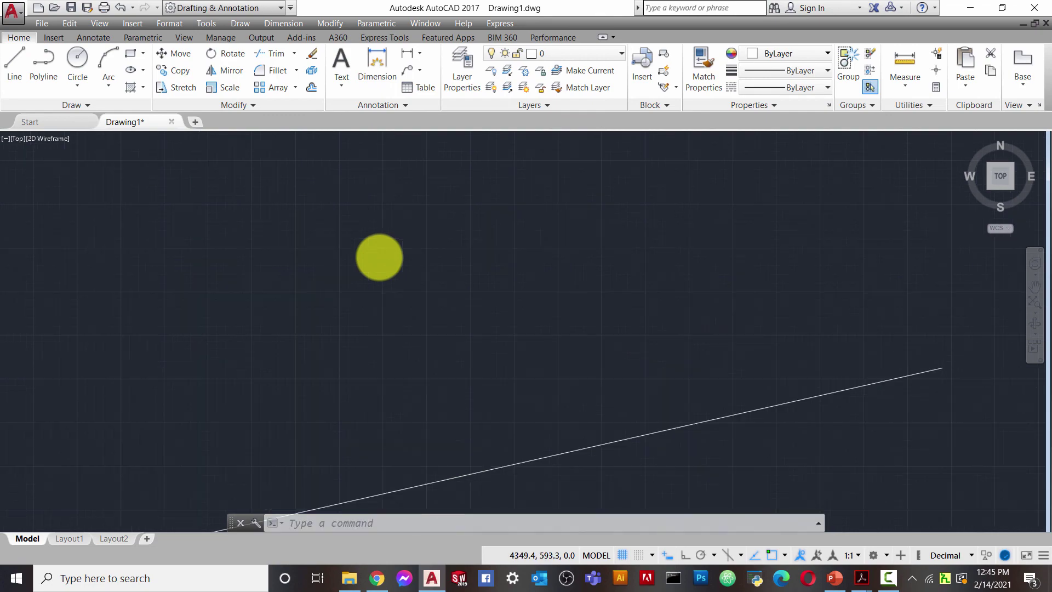
scroll(725, 339, "down", 9)
scroll(720, 338, "up", 7)
scroll(721, 338, "down", 6)
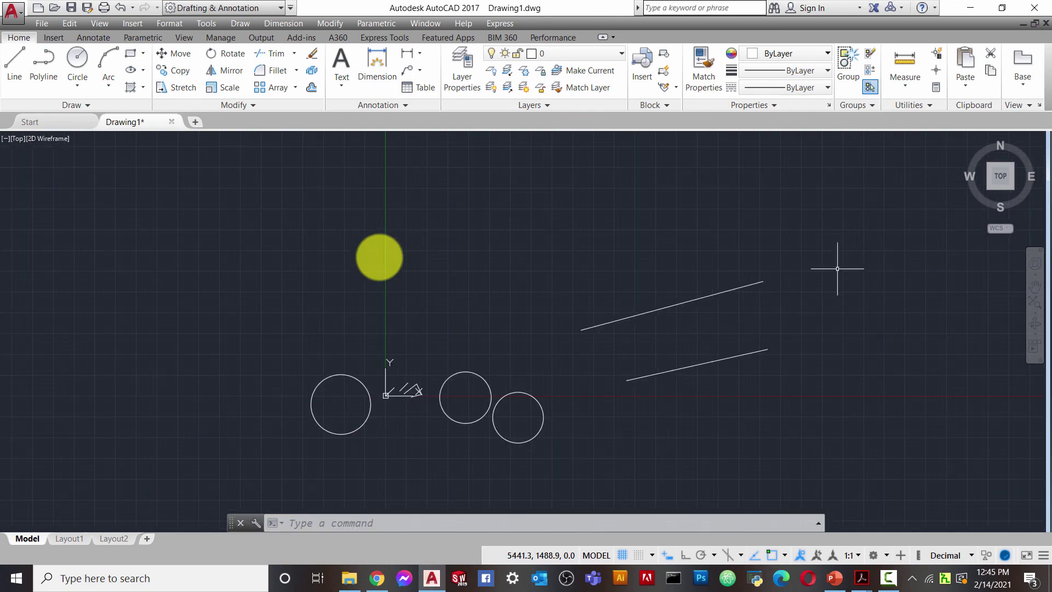
Draw two connected freehand segments, the first crossing both slanted lines downward and the second rising steeply on the far right, and end the command
left_click(14, 61)
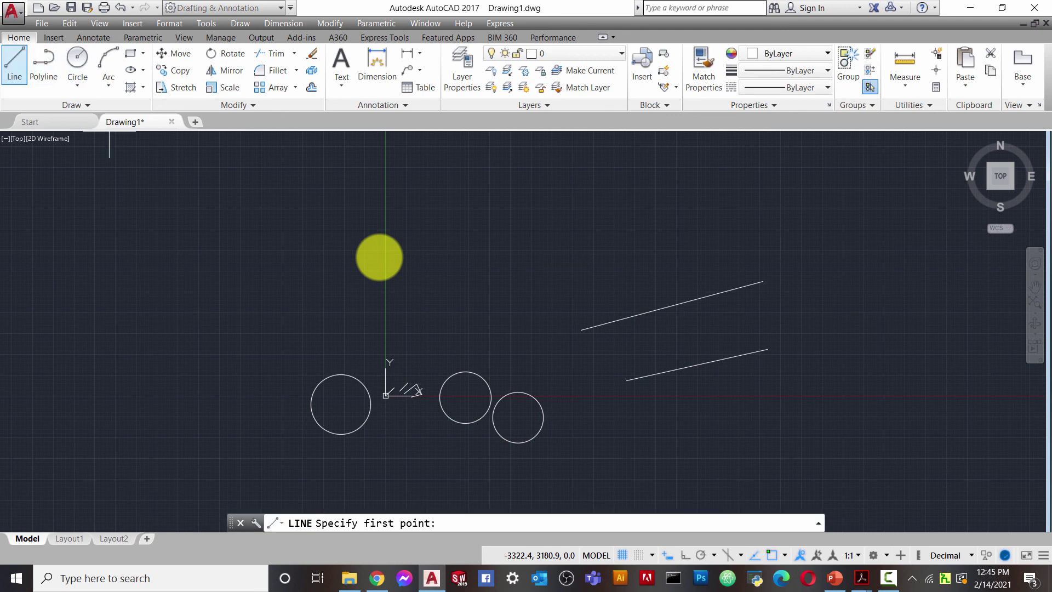
left_click(480, 298)
left_click(939, 455)
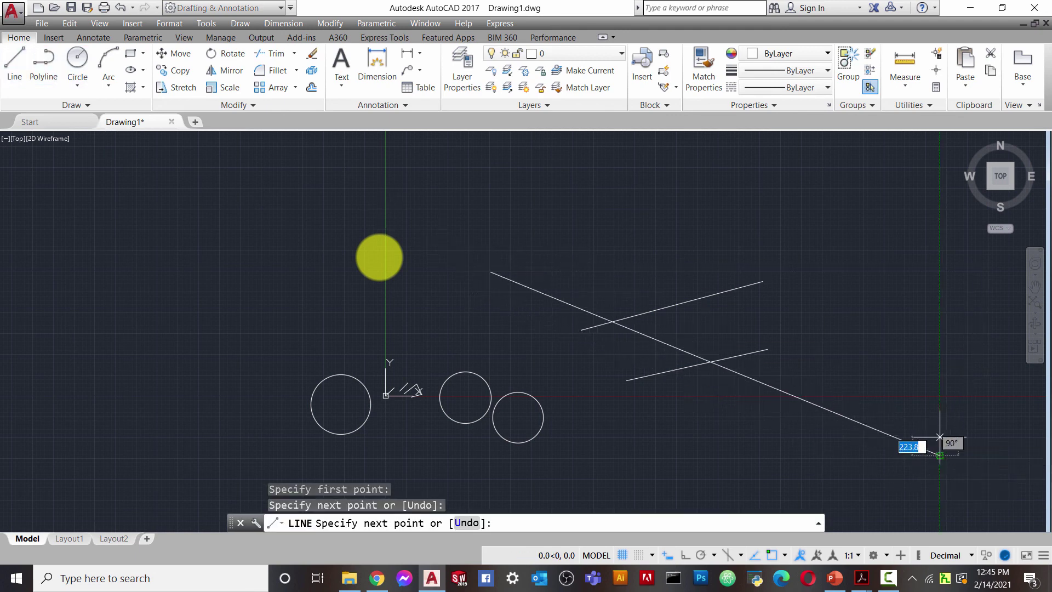
left_click(846, 230)
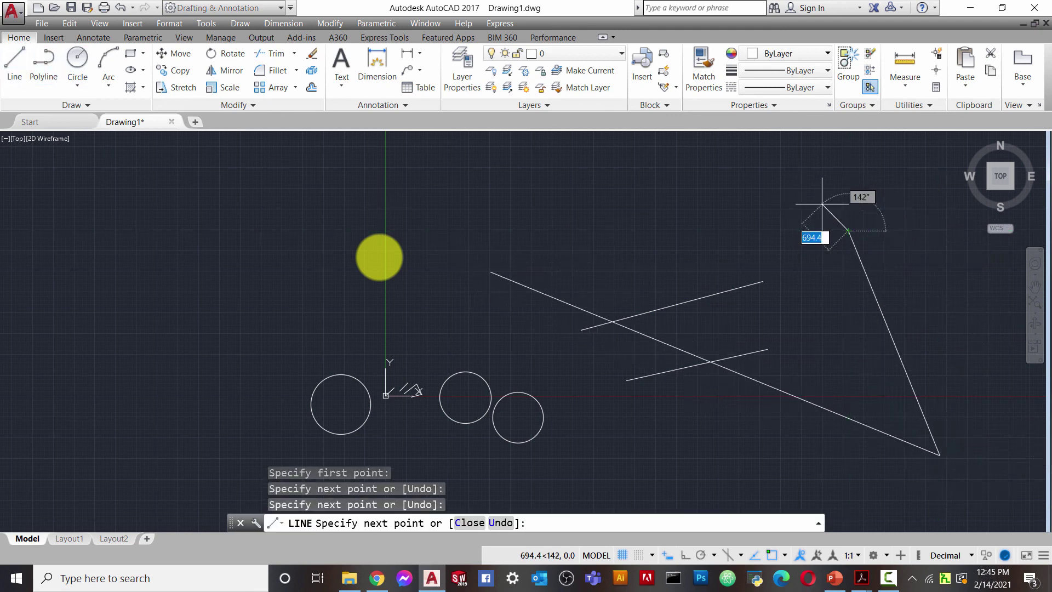
key("Escape")
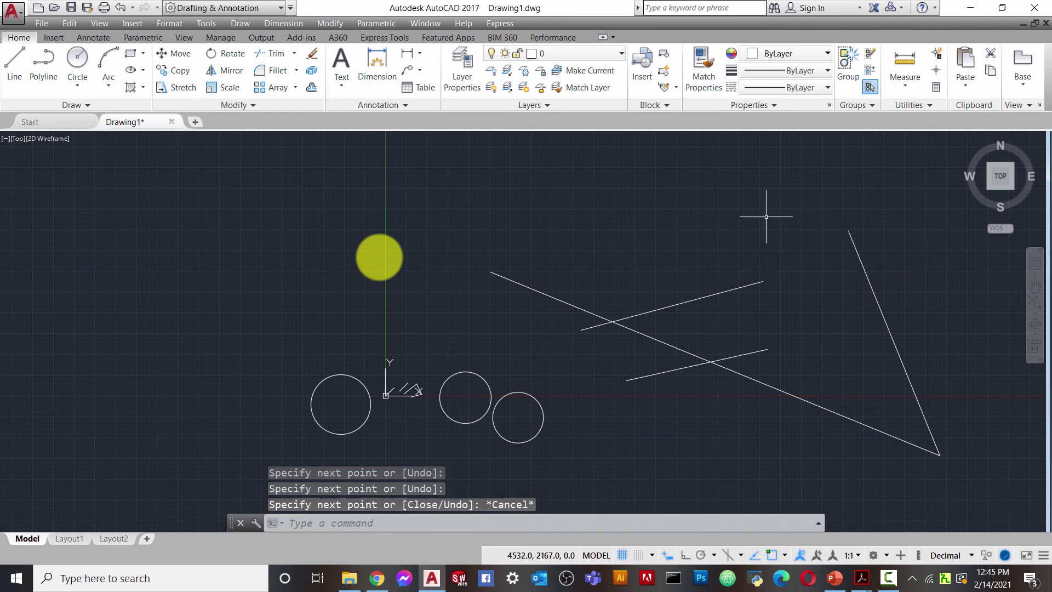
left_click(14, 63)
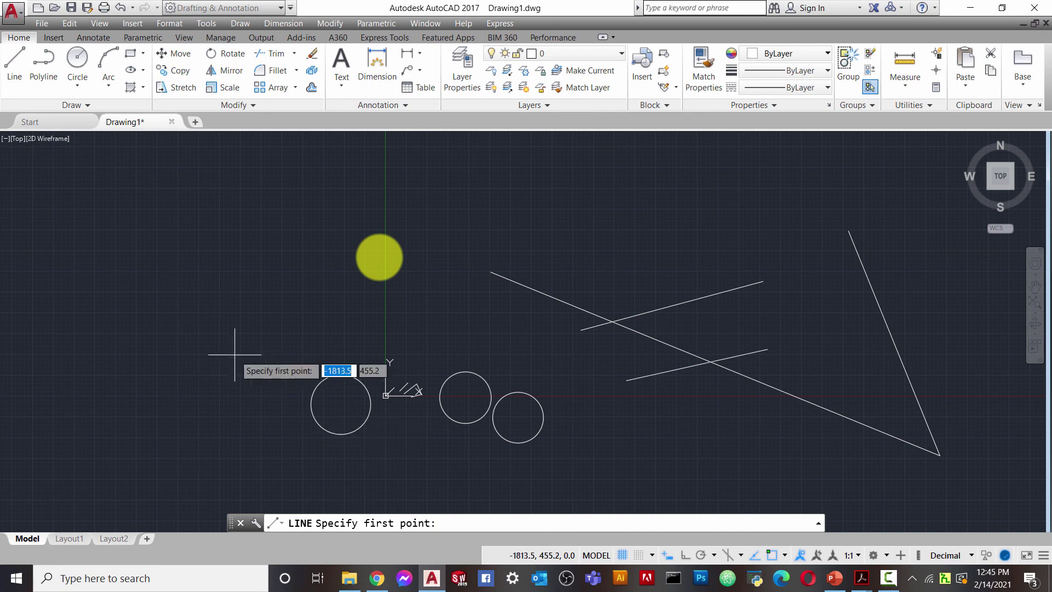
key("Escape")
key("Escape")
key("Escape")
key("Escape")
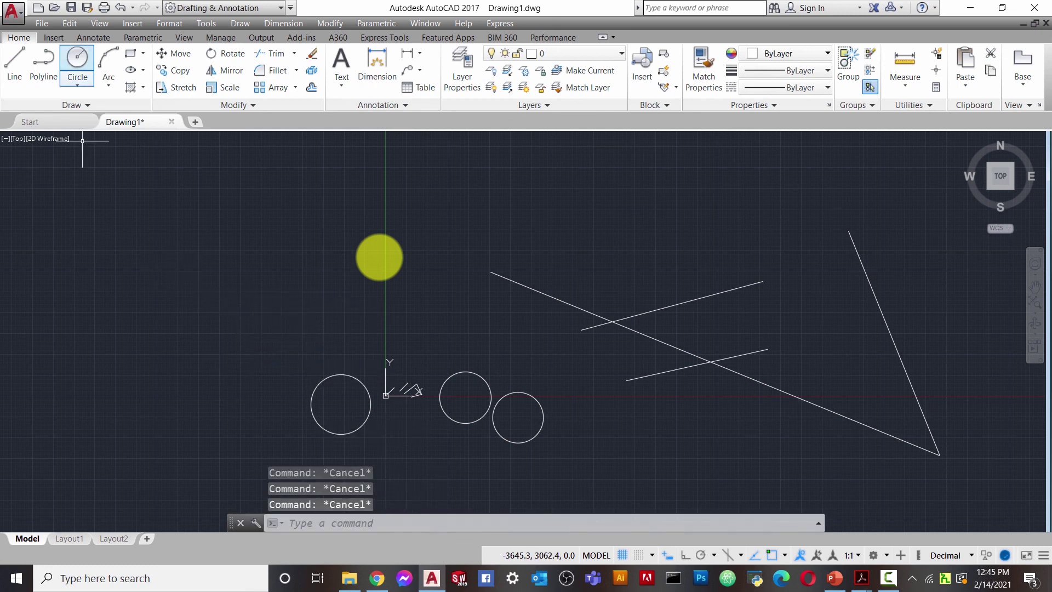
left_click(77, 58)
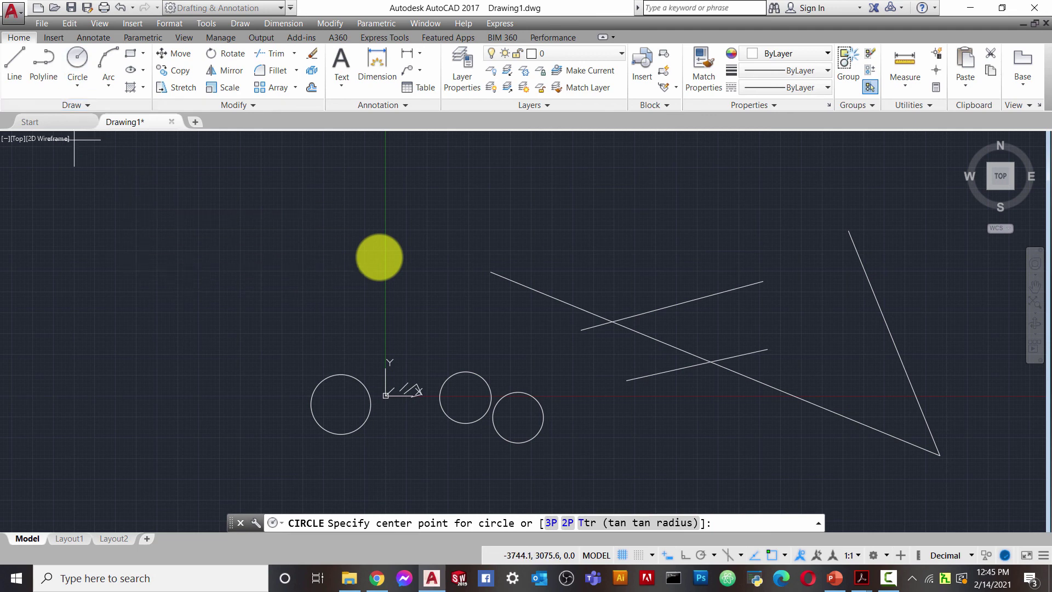
left_click(14, 59)
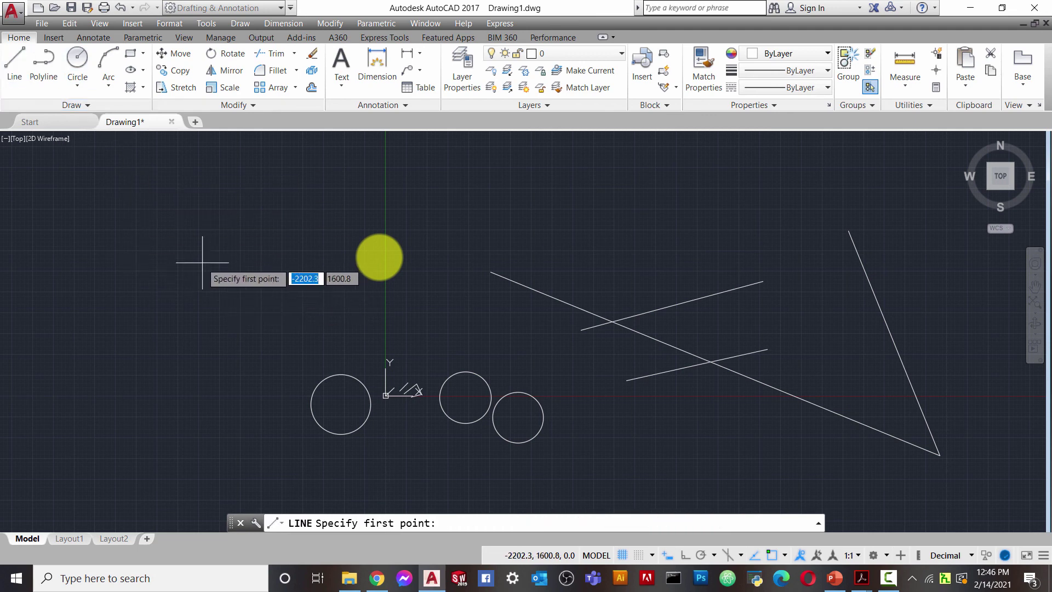
key("Escape")
key("Escape")
key("Escape")
key("Escape")
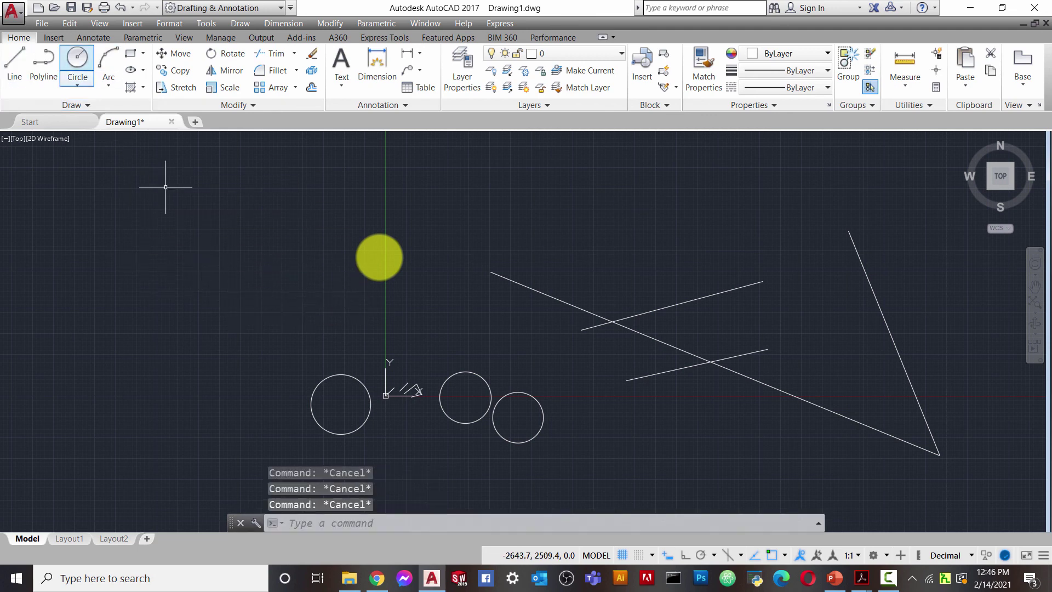
Draw a large freehand circle above and to the left of the circle beside the origin
left_click(77, 58)
left_click(213, 246)
left_click(287, 247)
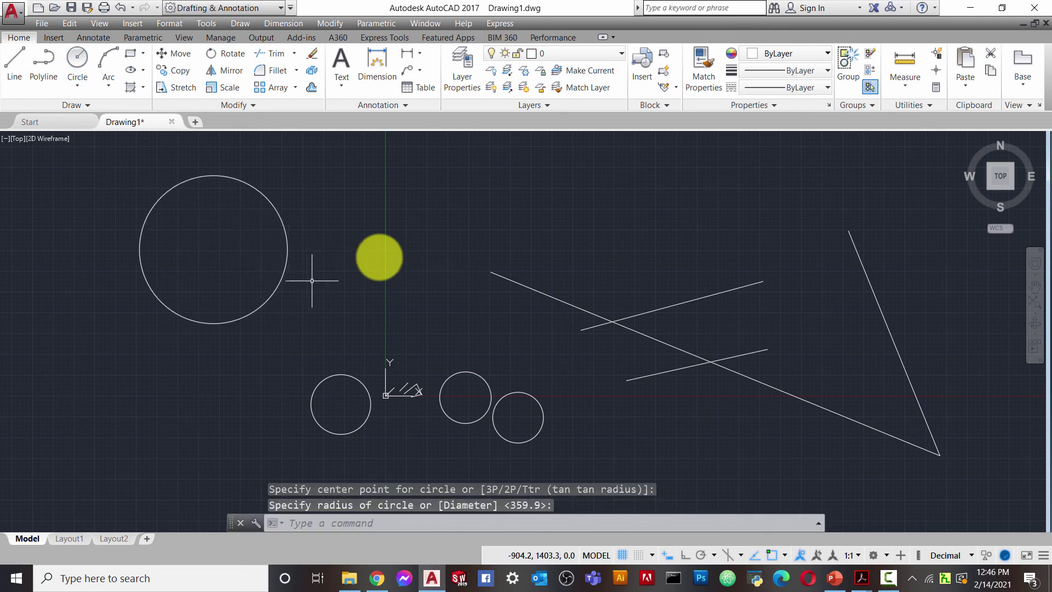
Draw a freehand line about 1628 units long at about 24° from near the Y axis, right of the large circle, and end the Line command
left_click(14, 59)
left_click(382, 257)
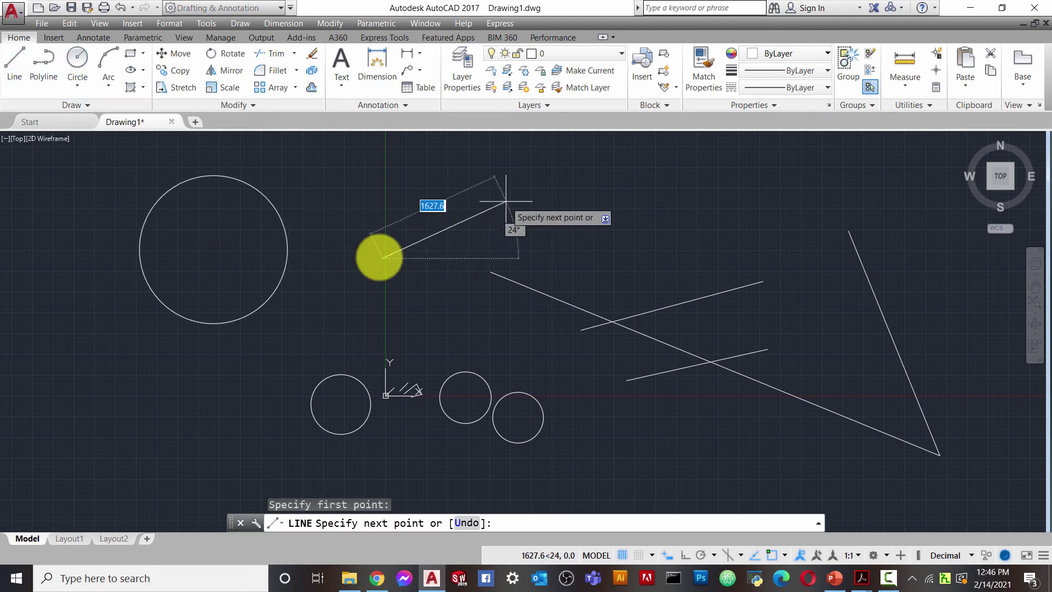
left_click(506, 202)
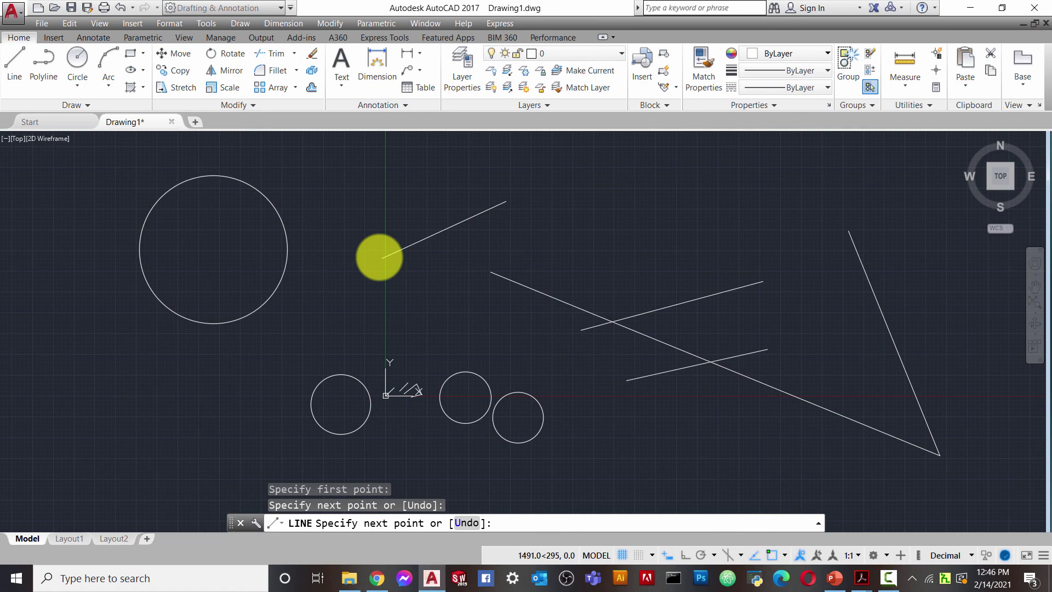
key("Escape")
scroll(554, 302, "down", 2)
scroll(545, 235, "up", 5)
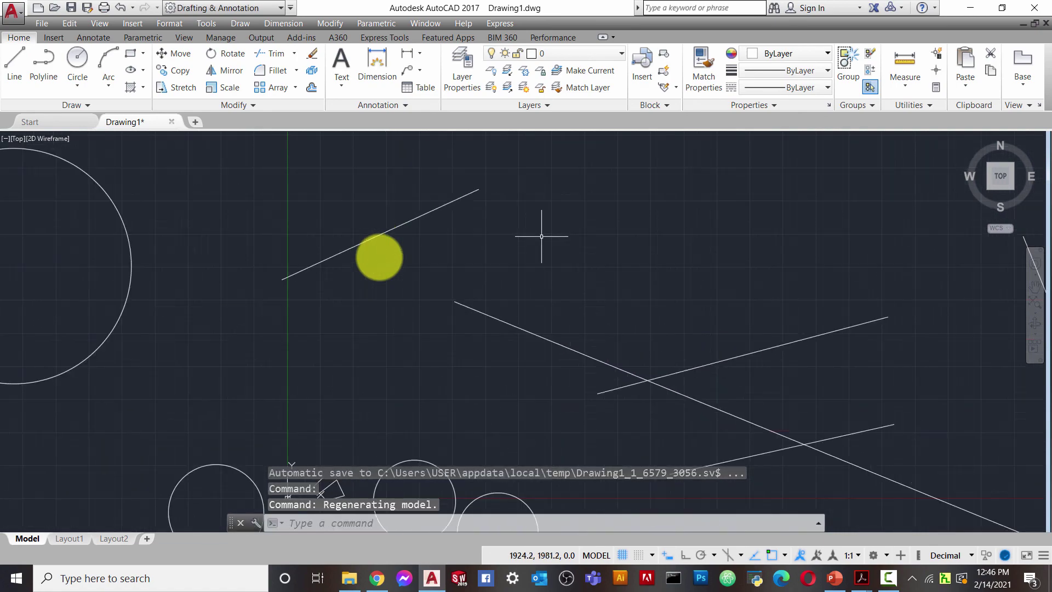
scroll(545, 241, "down", 7)
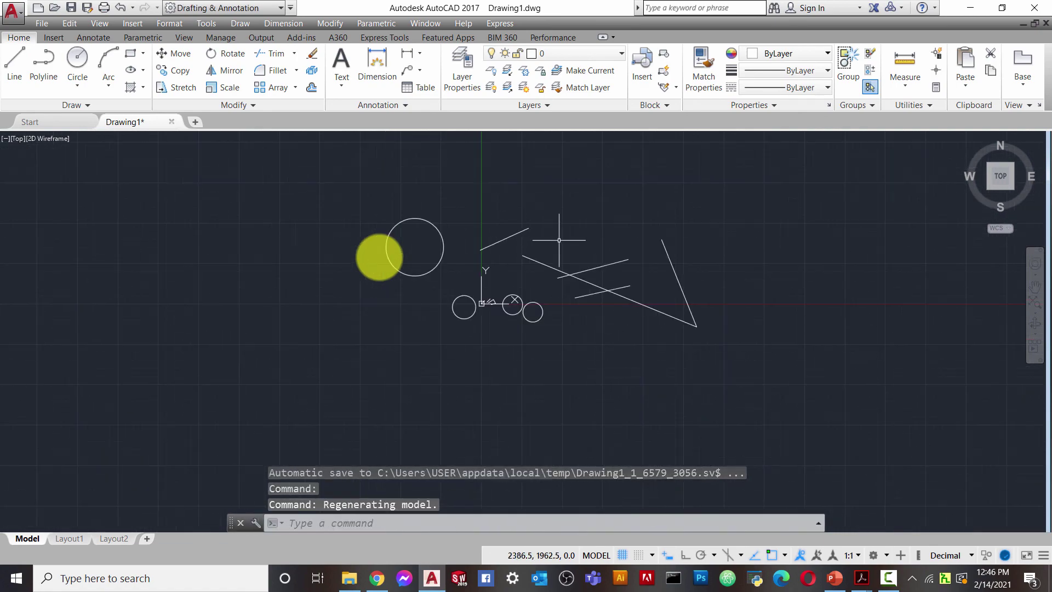
right_click(380, 257)
left_click(394, 300)
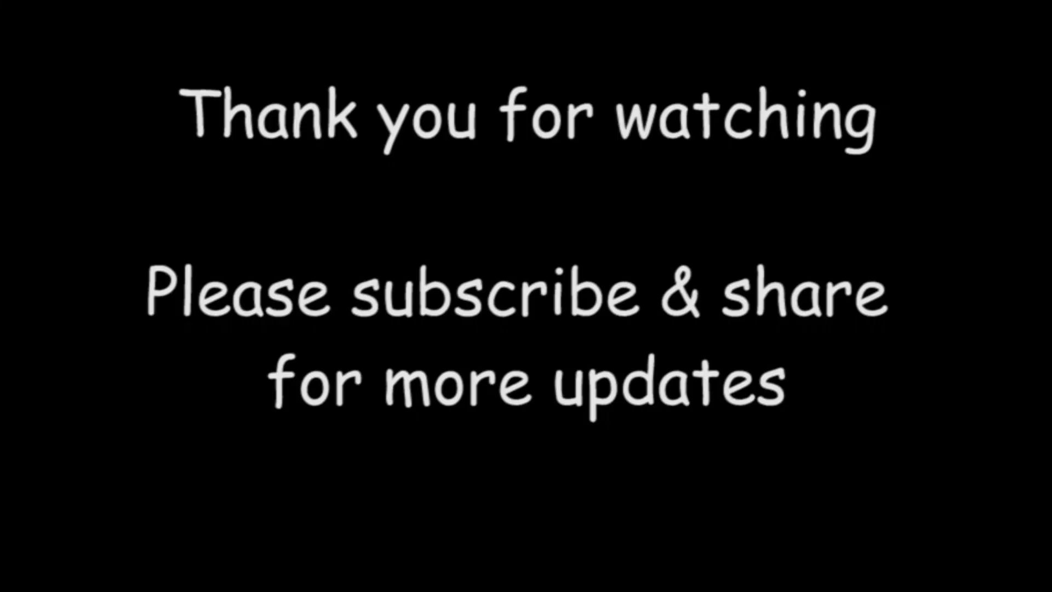